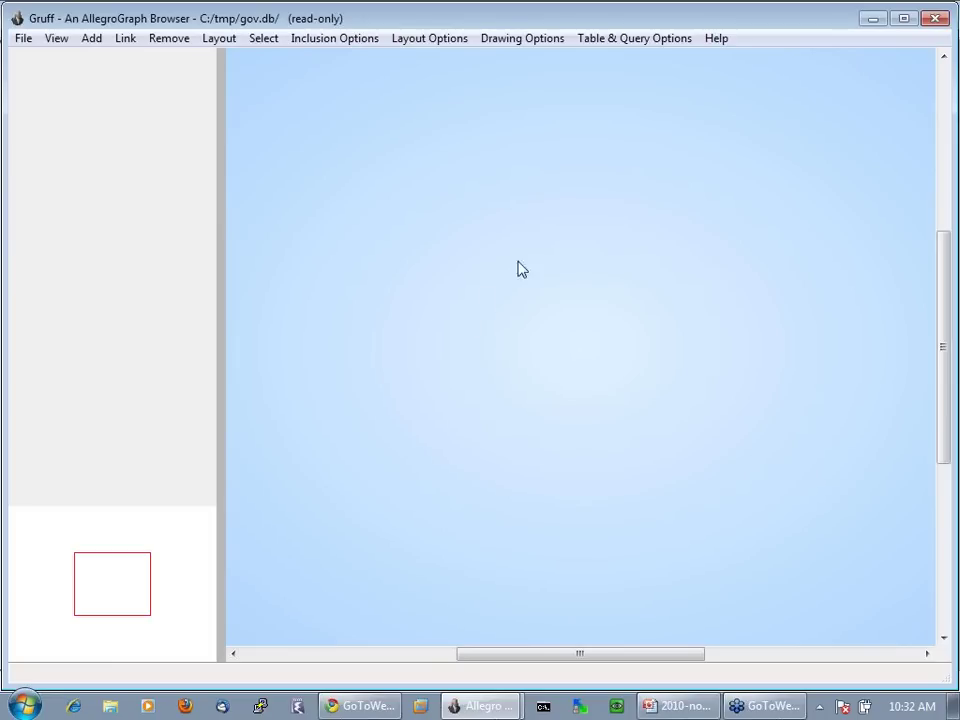
{"action": "left_click", "coordinate": [20, 40]}
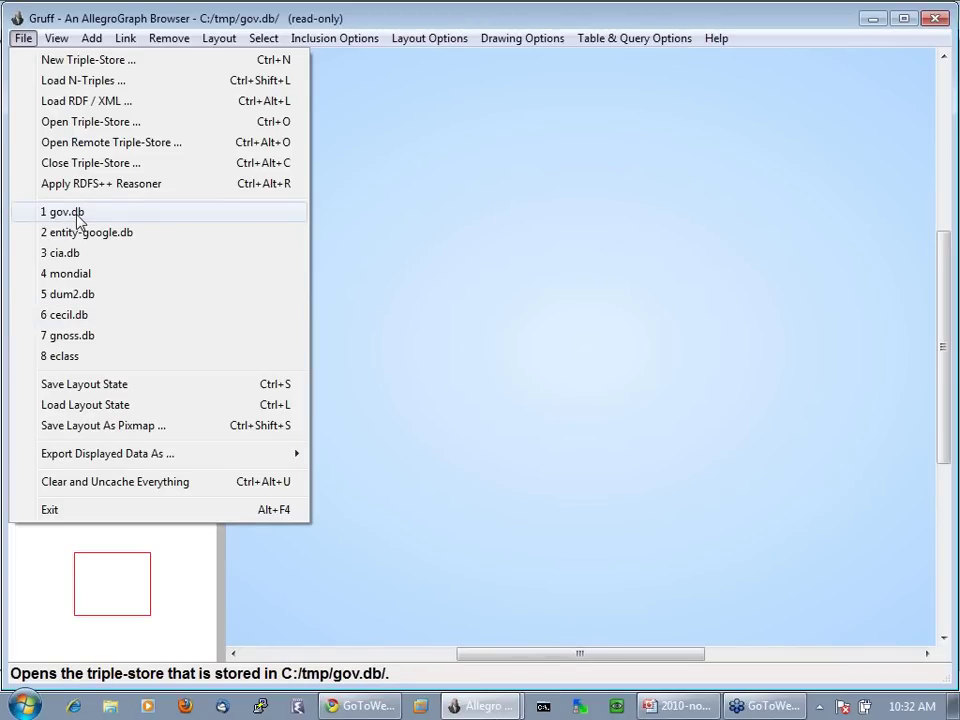
{"action": "left_click", "coordinate": [380, 262]}
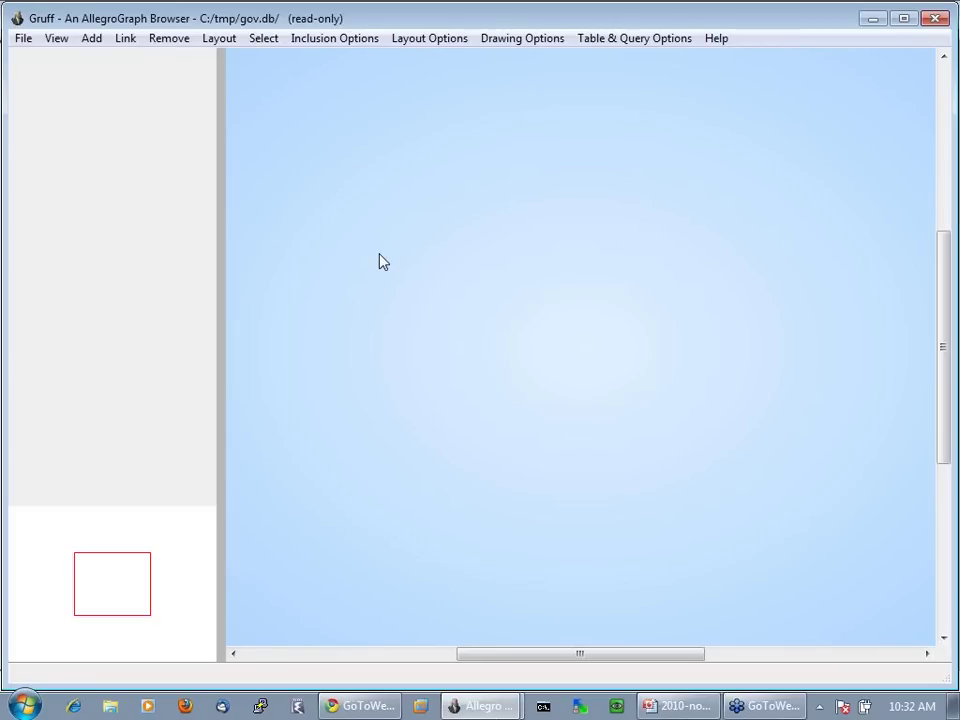
Run a freetext query for "osama bin laden" and add the Al Qaida subject node near the centre of the graph.
{"action": "key", "text": "ctrl+f"}
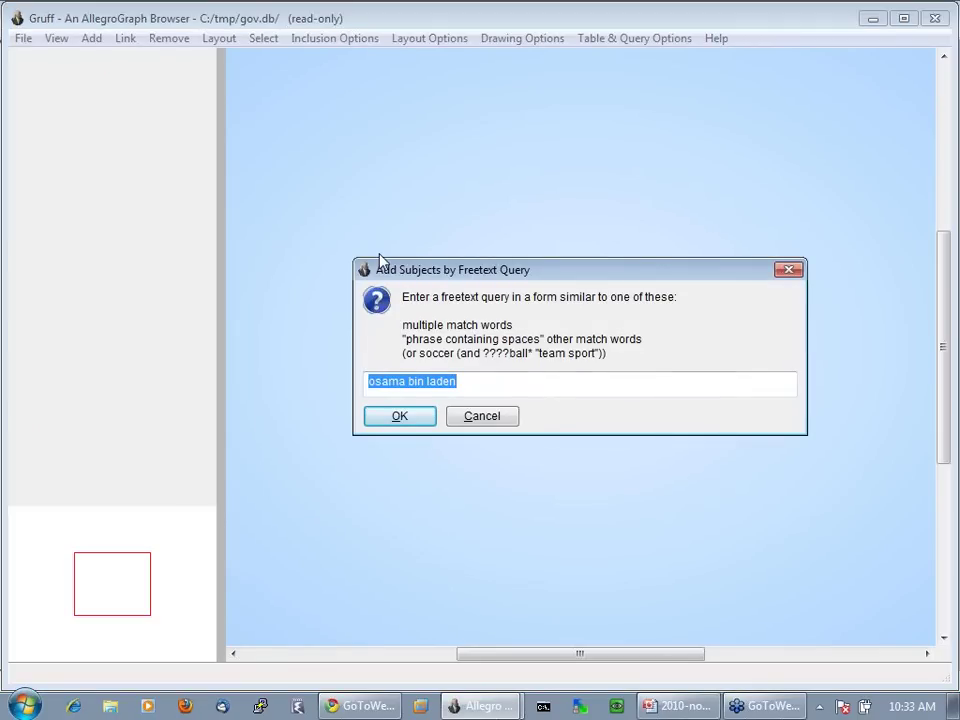
{"action": "key", "text": "Return"}
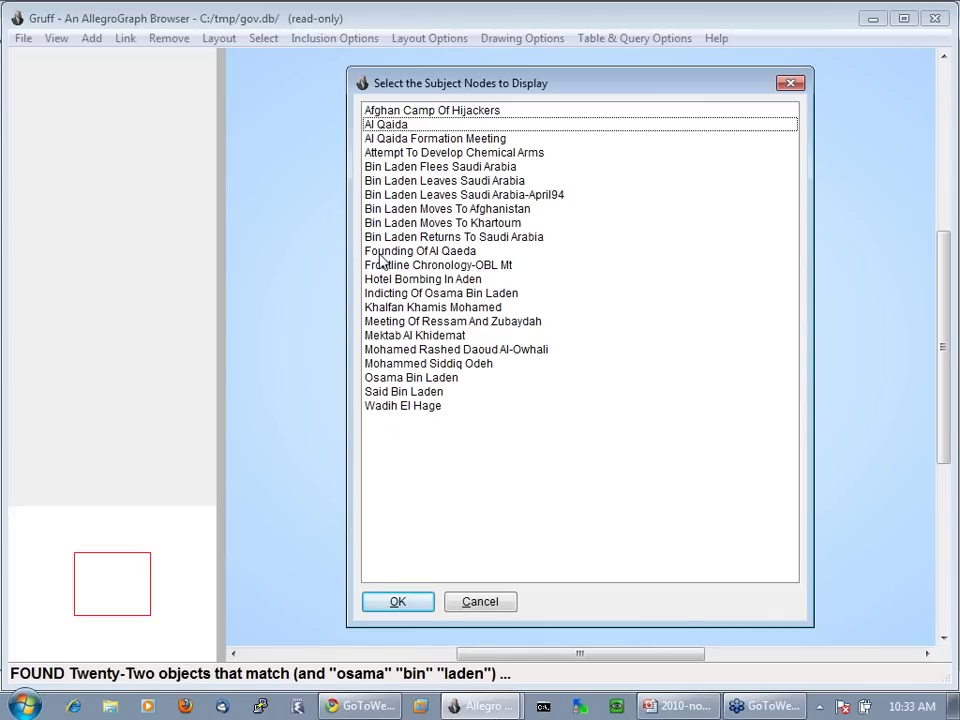
{"action": "left_click", "coordinate": [384, 124]}
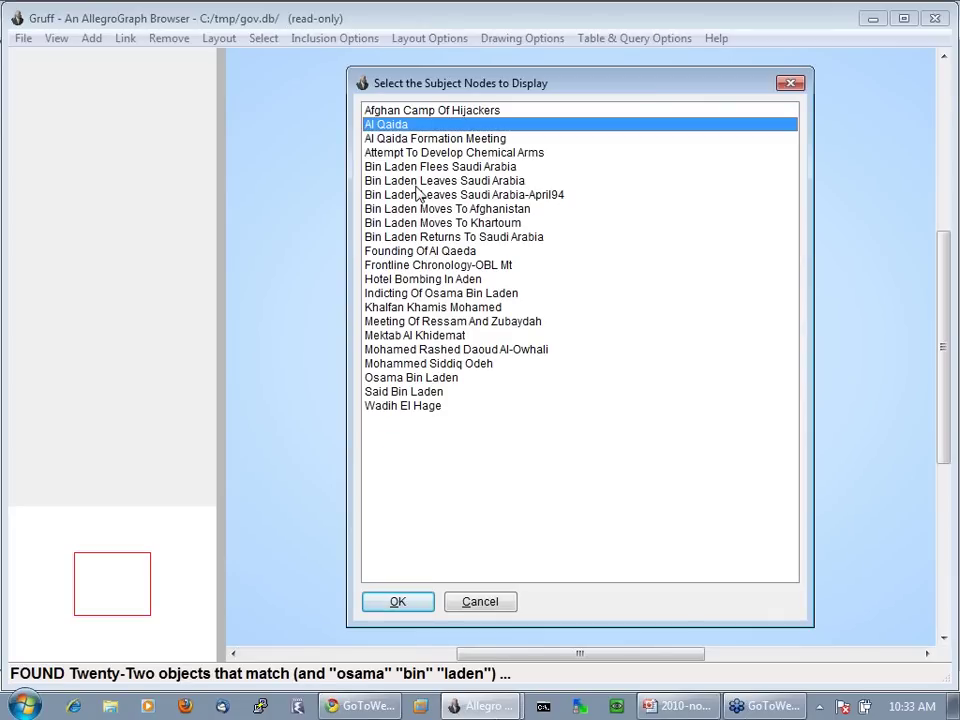
{"action": "left_click", "coordinate": [397, 601]}
{"action": "mouse_move", "coordinate": [583, 347]}
{"action": "left_mouse_down"}
{"action": "mouse_move", "coordinate": [570, 364]}
{"action": "mouse_move", "coordinate": [570, 356]}
{"action": "left_mouse_up"}
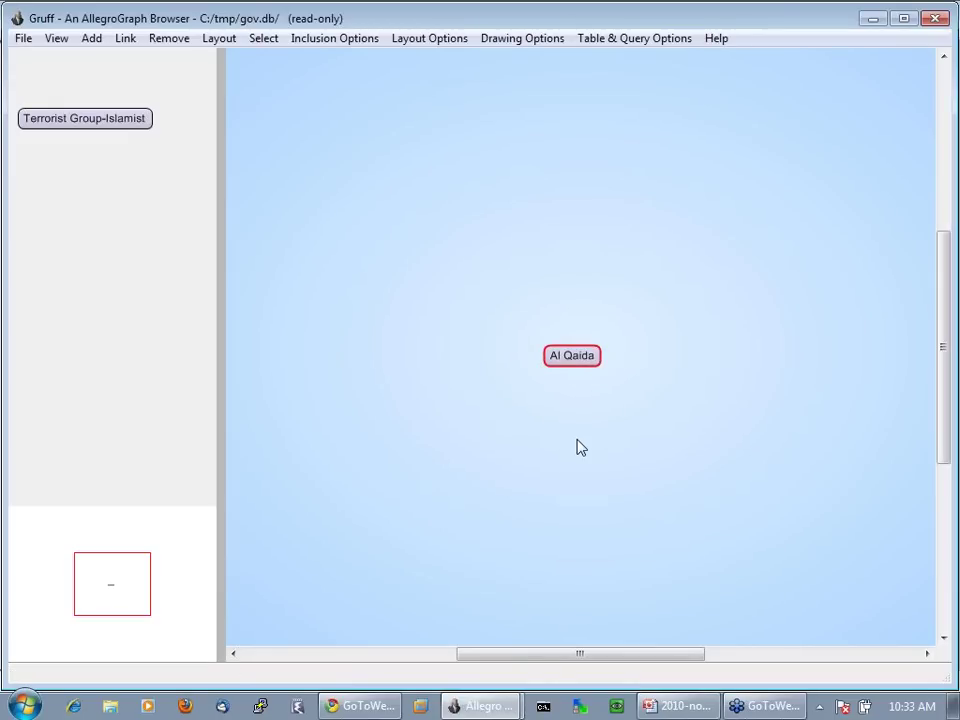
Examine Al Qaida's properties in the table view, including its leaders, members and regions, and return to the graph view.
{"action": "double_click", "coordinate": [570, 365]}
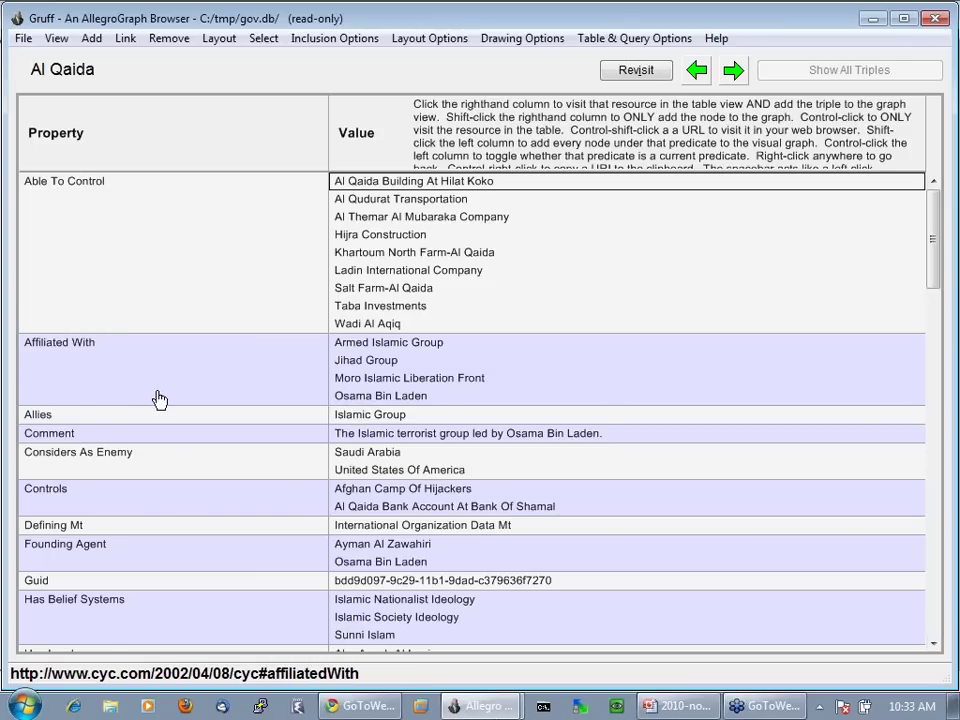
{"action": "scroll", "coordinate": [158, 399], "scroll_direction": "down", "scroll_amount": 2}
{"action": "scroll", "coordinate": [158, 399], "scroll_direction": "down", "scroll_amount": 12}
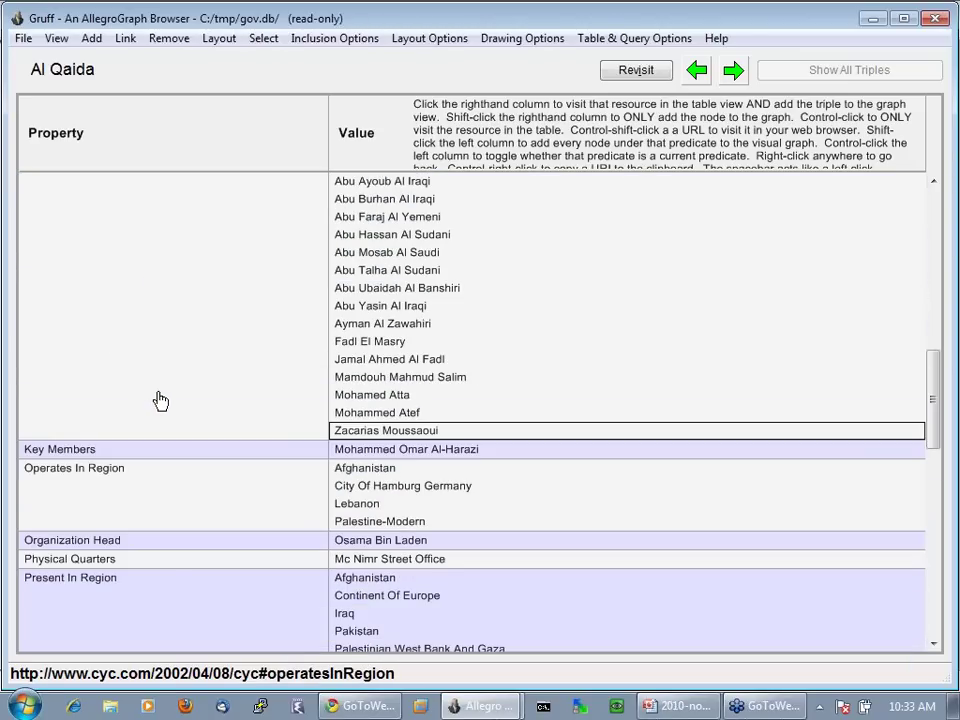
{"action": "scroll", "coordinate": [160, 400], "scroll_direction": "up", "scroll_amount": 4}
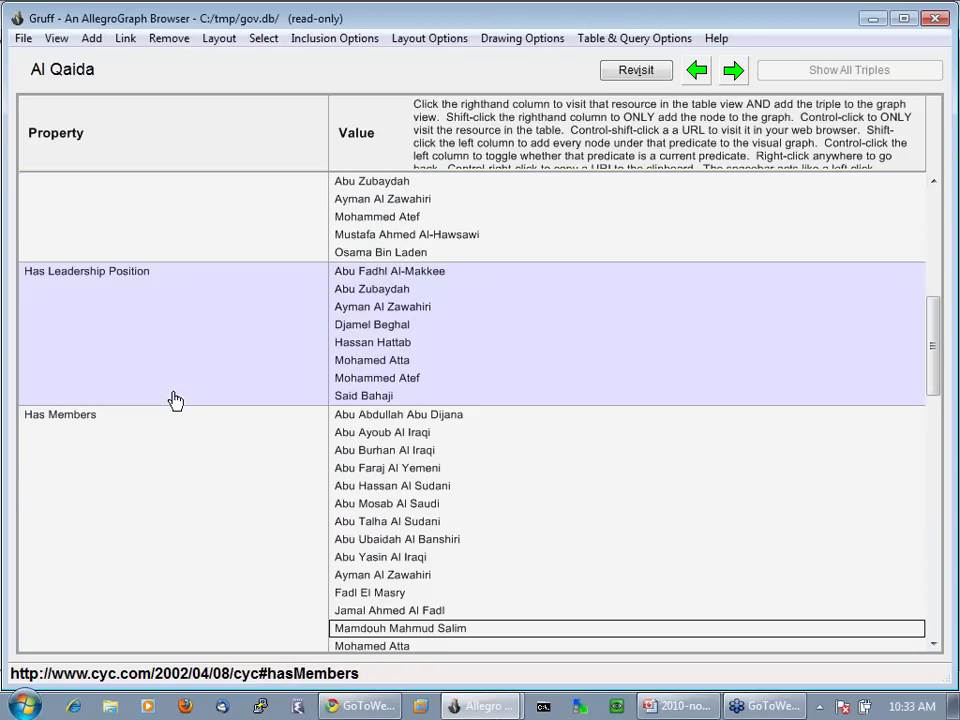
{"action": "key", "text": "ctrl+g"}
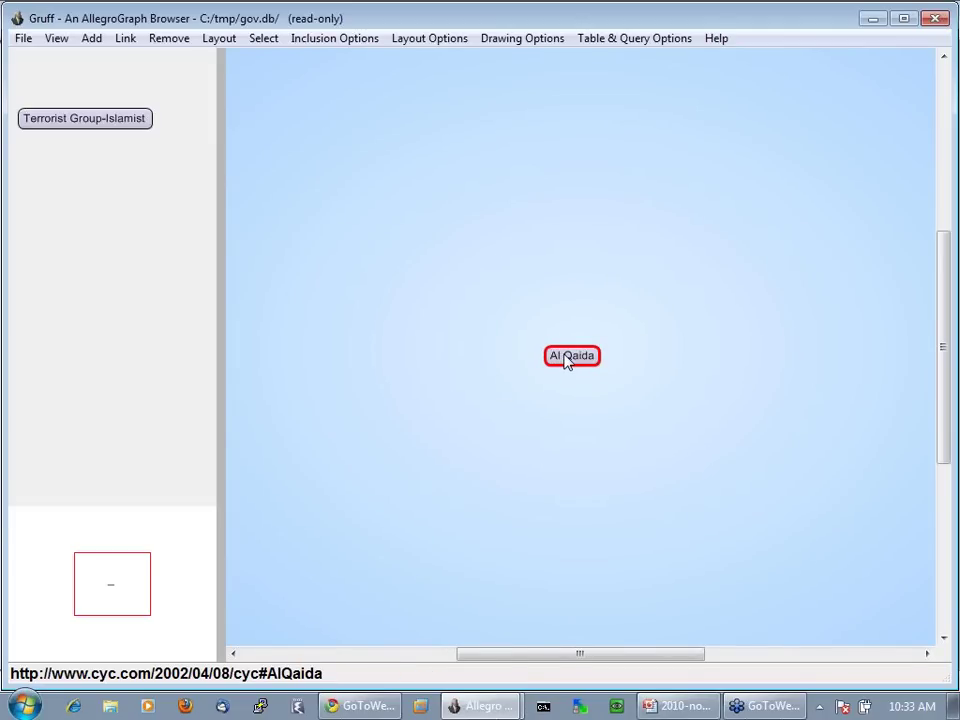
Set Founding Agent, Has Leaders and Operates In Region as current predicates in both directions and add Al Qaida's linked nodes.
{"action": "key", "text": "ctrl+p"}
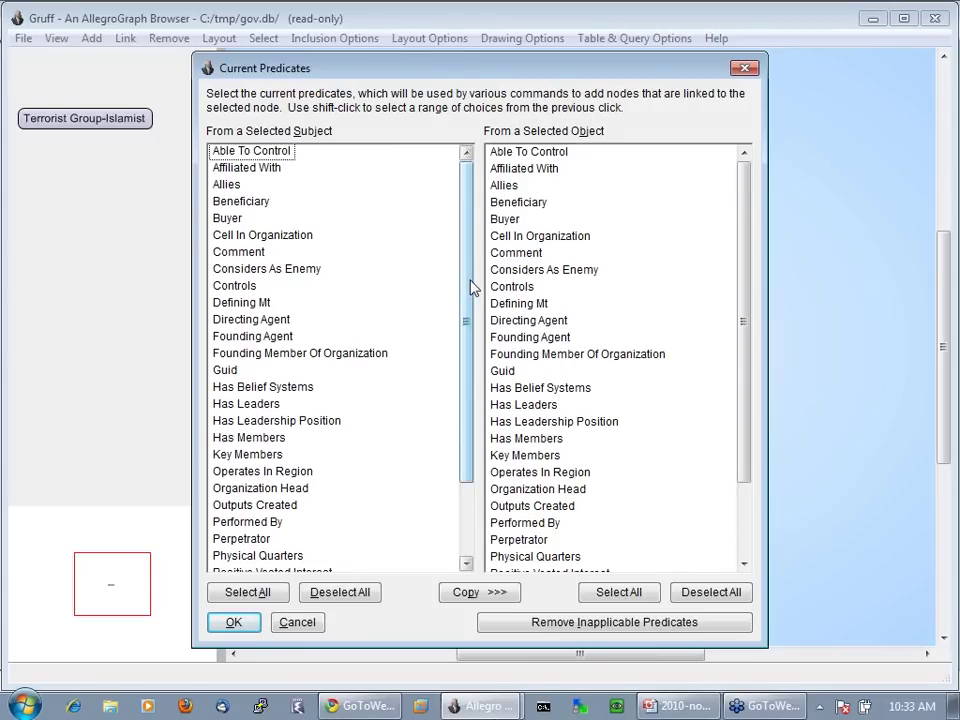
{"action": "scroll", "coordinate": [473, 287], "scroll_direction": "down", "scroll_amount": 1}
{"action": "scroll", "coordinate": [728, 310], "scroll_direction": "down", "scroll_amount": 2}
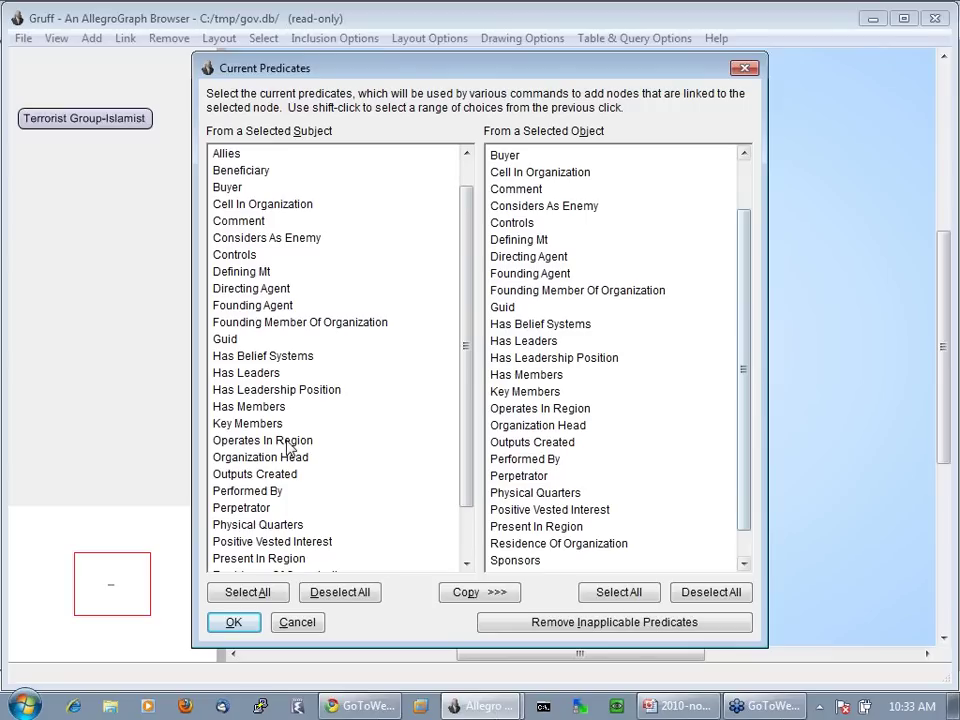
{"action": "left_click", "coordinate": [248, 374]}
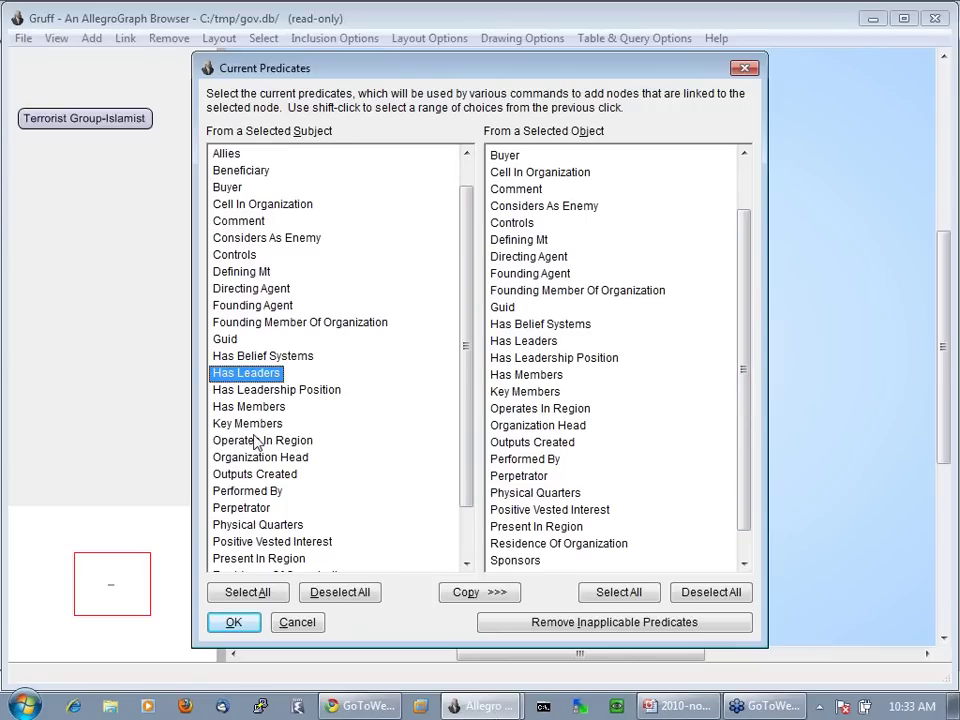
{"action": "left_click", "coordinate": [244, 308], "text": "ctrl"}
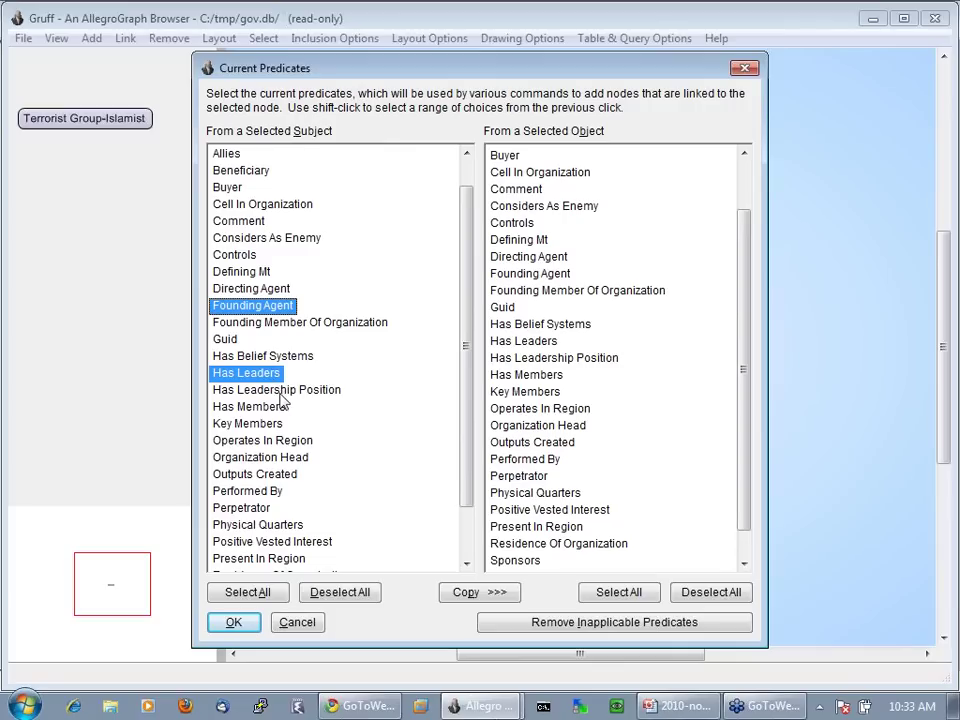
{"action": "left_click", "coordinate": [258, 442], "text": "ctrl"}
{"action": "left_click", "coordinate": [476, 594]}
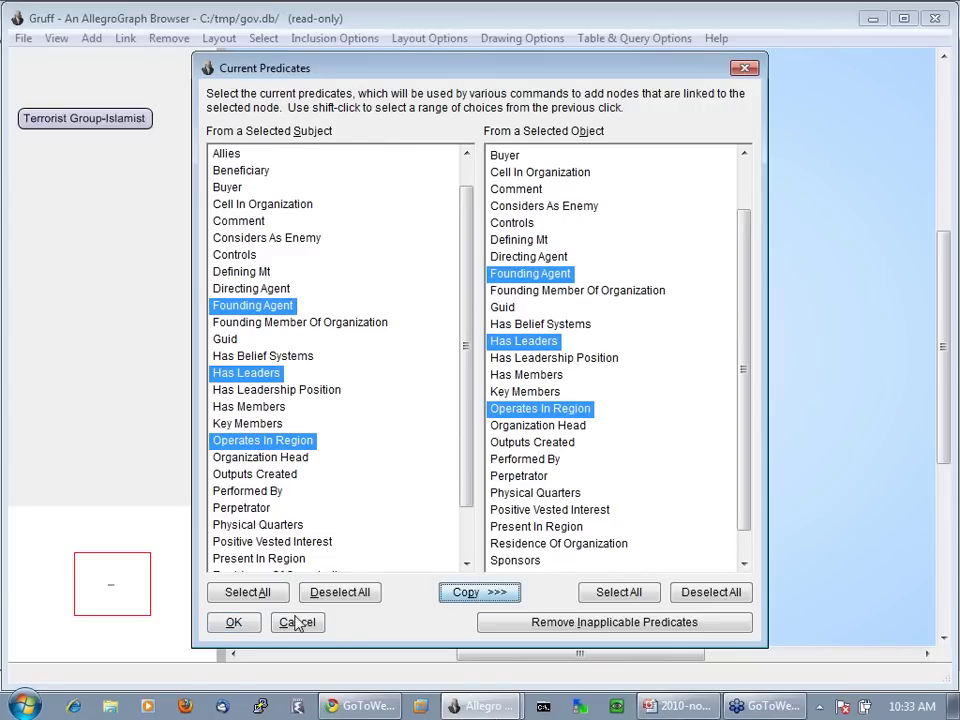
{"action": "left_click", "coordinate": [233, 622]}
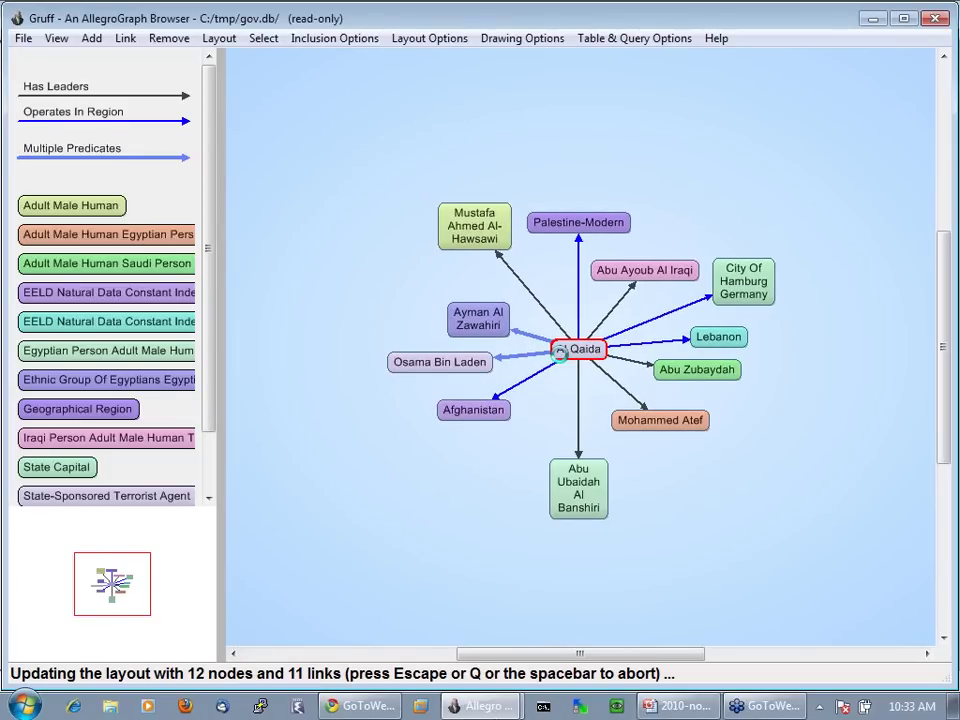
Expand the Abu Ubaidah Al Banshiri node with its nodes linked by the current predicates.
{"action": "left_click", "coordinate": [578, 478]}
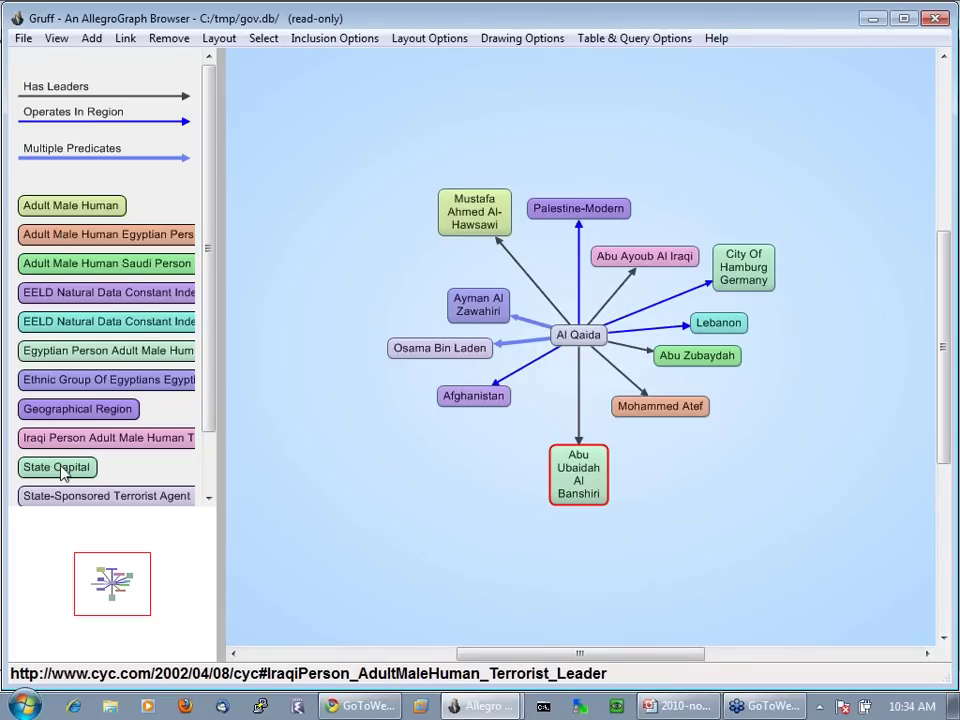
{"action": "left_click", "coordinate": [579, 484]}
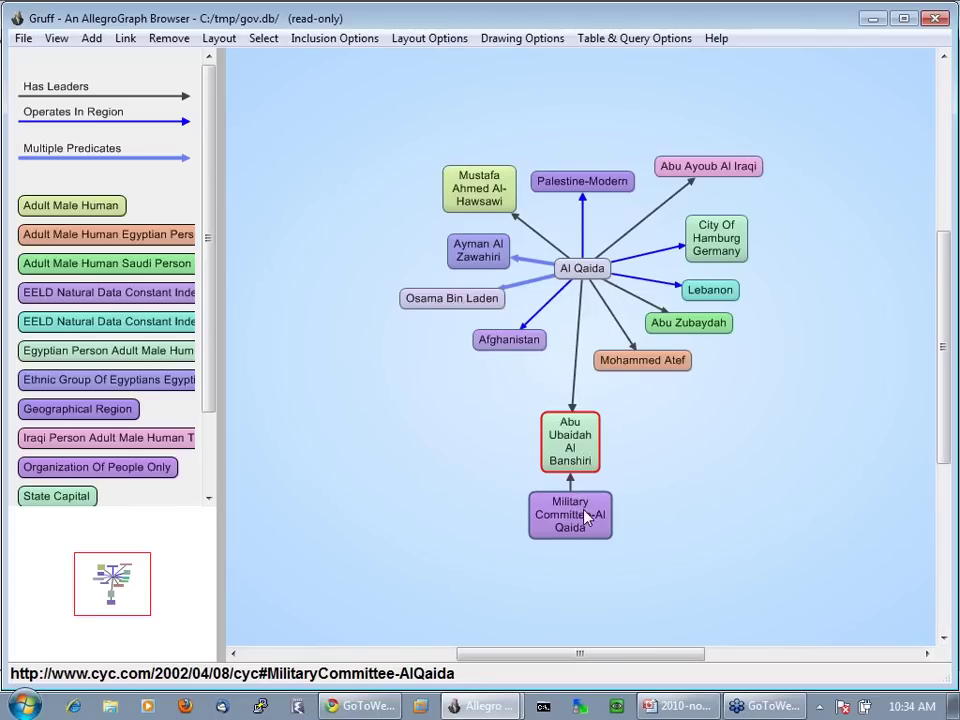
Make all predicates current in both directions and add the nodes linked to Military Committee-Al Qaida.
{"action": "left_click", "coordinate": [584, 519]}
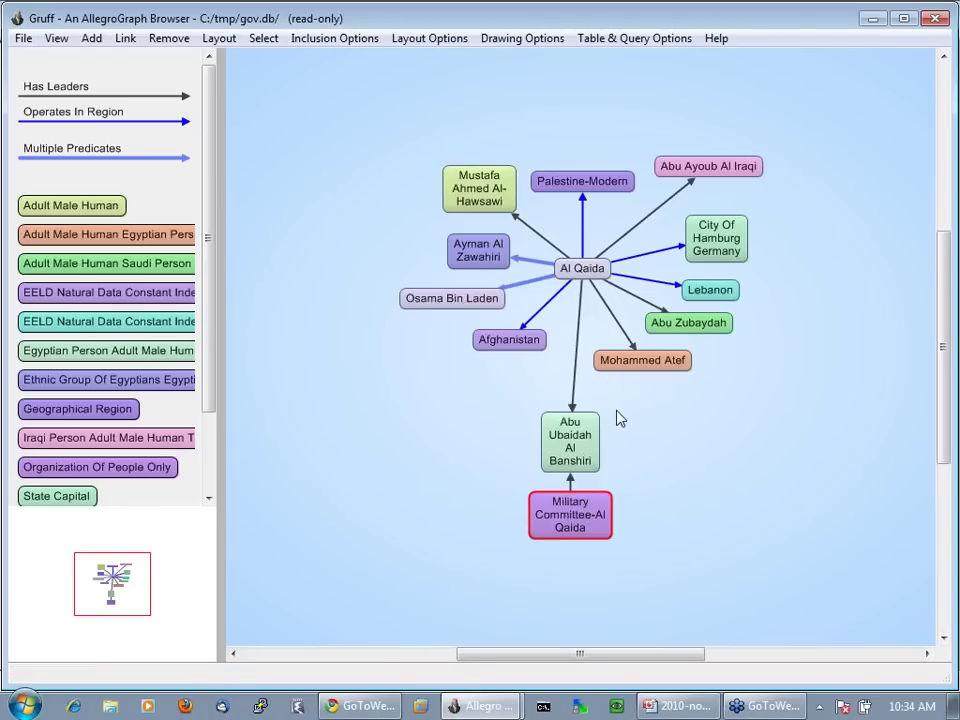
{"action": "key", "text": "ctrl+p"}
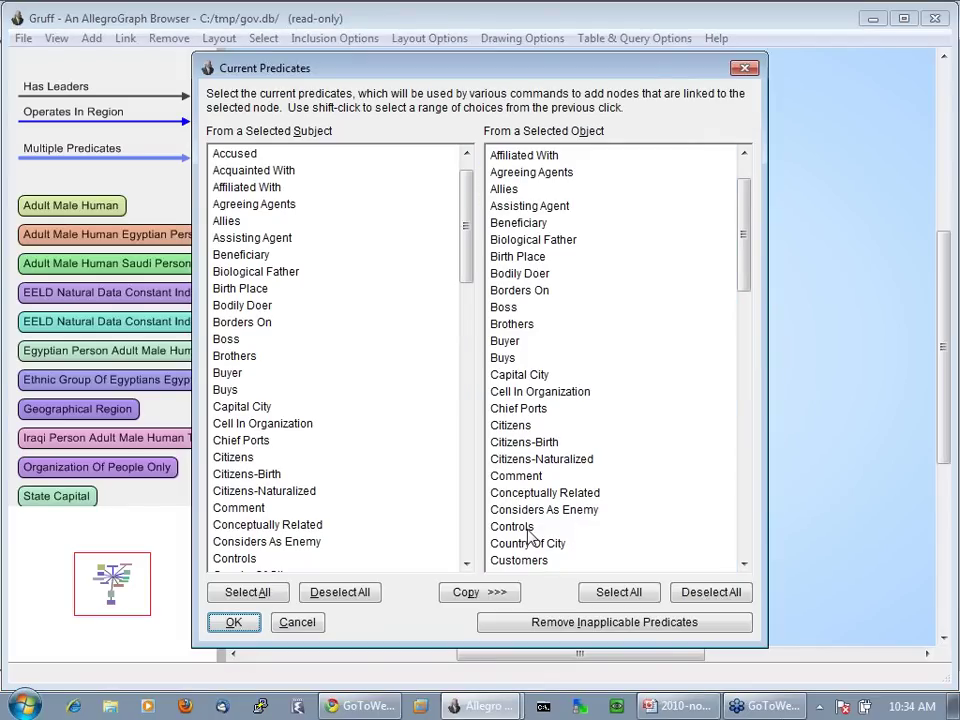
{"action": "left_click", "coordinate": [250, 592]}
{"action": "left_click", "coordinate": [460, 597]}
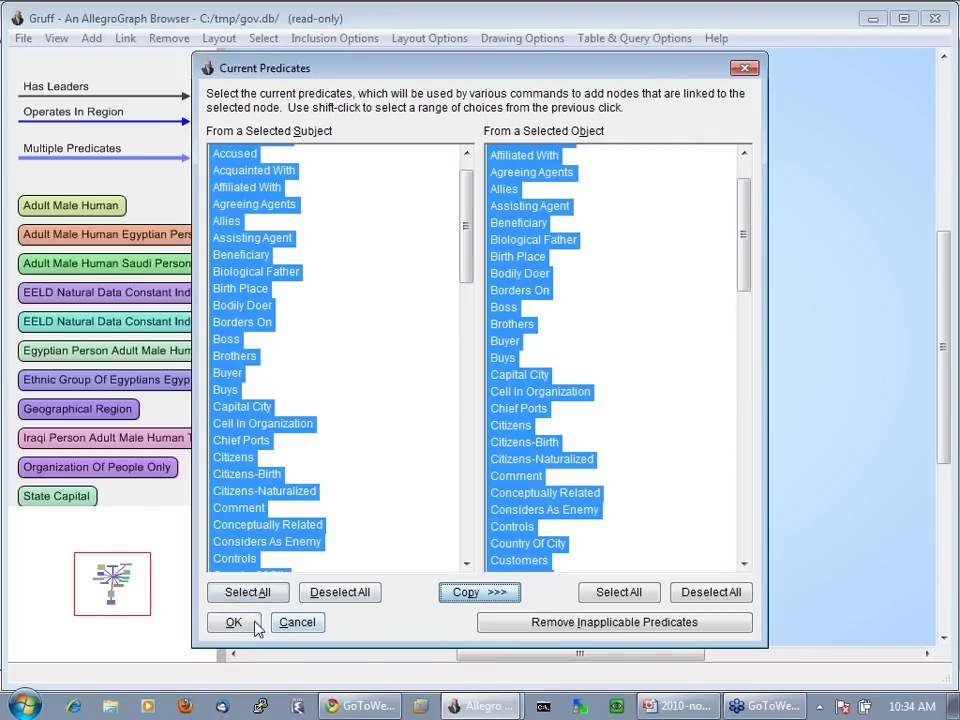
{"action": "left_click", "coordinate": [248, 623]}
{"action": "double_click", "coordinate": [567, 521]}
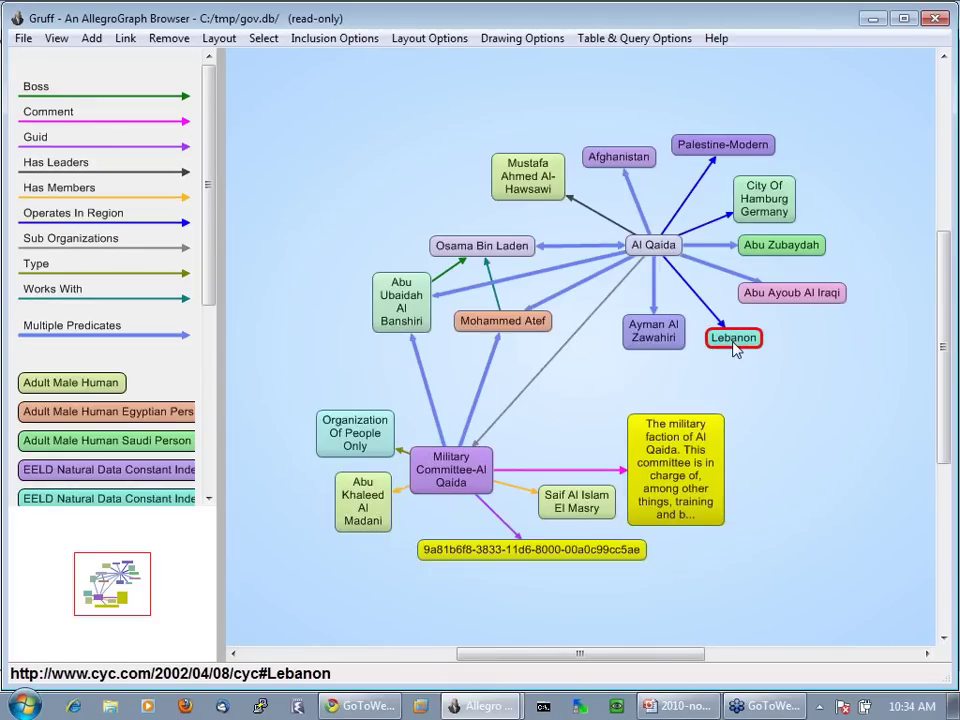
Expand the Lebanon node with Ethnic Group Of Armenians, City Of Tyre Lebanon, City Of Jubayl Lebanon and EELD Natural Data Constant Independent Country Levant Country.
{"action": "double_click", "coordinate": [739, 345]}
{"action": "left_click", "coordinate": [481, 411]}
{"action": "left_click", "coordinate": [435, 420]}
{"action": "left_click", "coordinate": [440, 377], "text": "ctrl"}
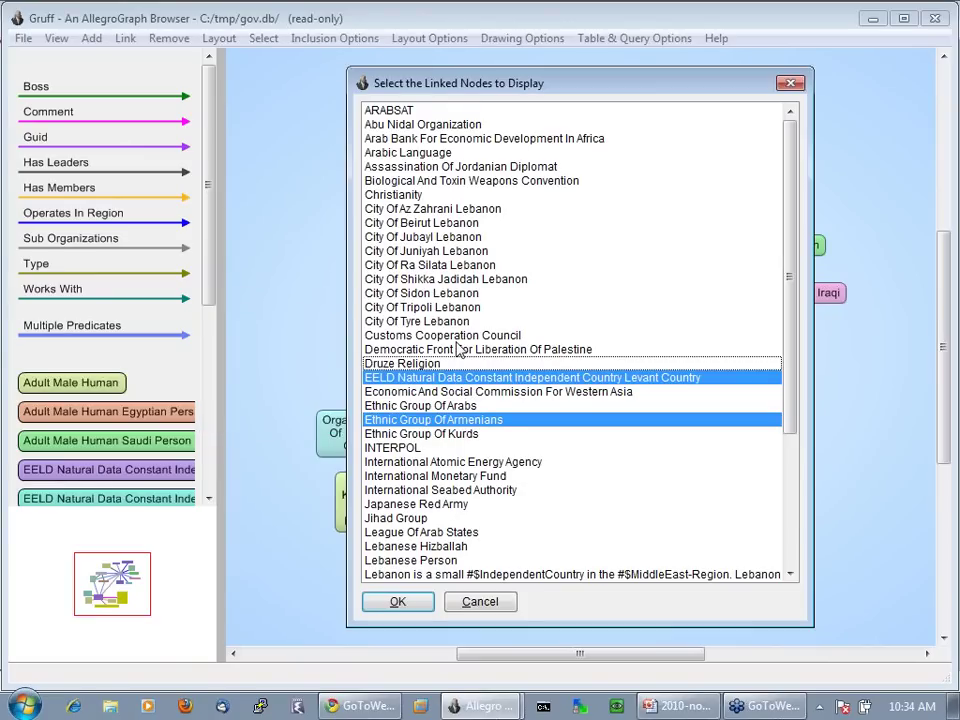
{"action": "left_click", "coordinate": [430, 321], "text": "ctrl"}
{"action": "left_click", "coordinate": [430, 237], "text": "ctrl"}
{"action": "left_click", "coordinate": [398, 602]}
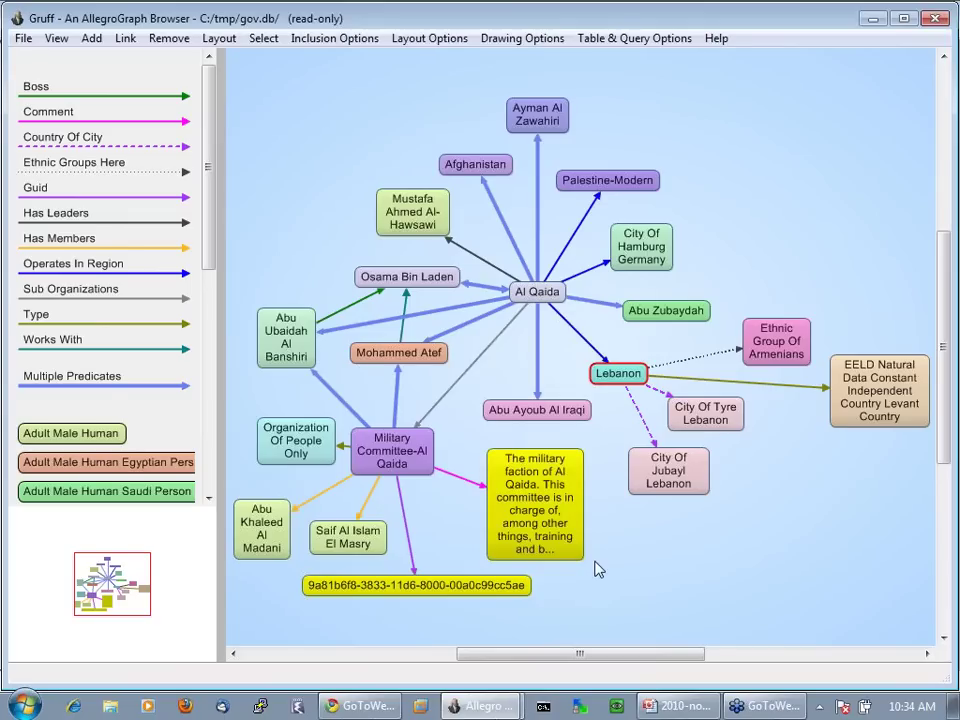
Run the SPARQL query SELECT * WHERE { ?x ?y ?z . } LIMIT 32 in the text query view.
{"action": "key", "text": "ctrl+q"}
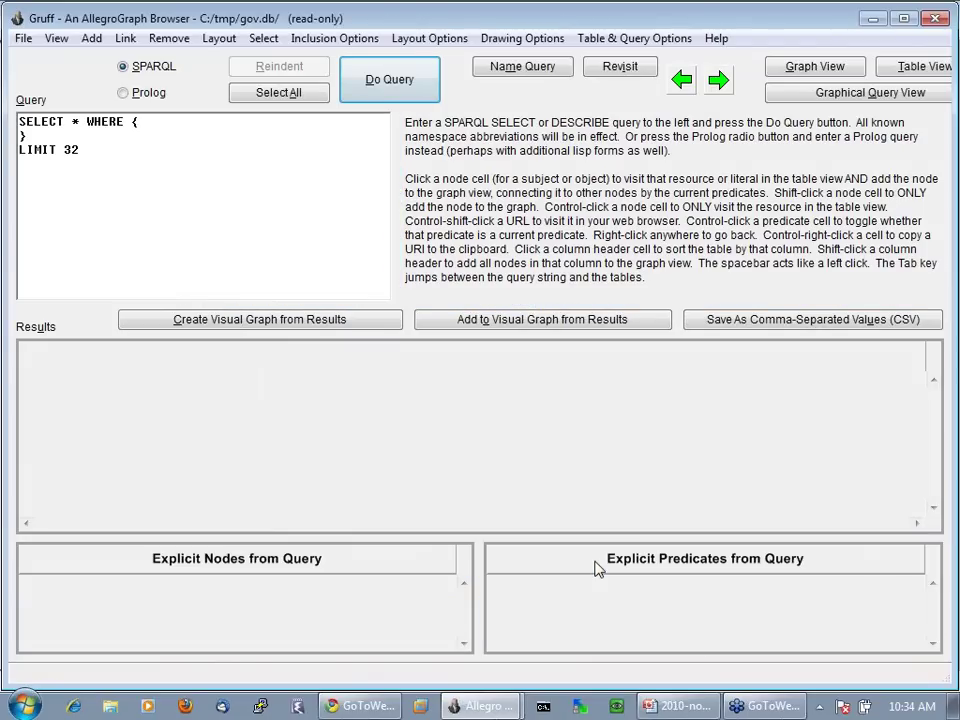
{"action": "left_click", "coordinate": [170, 121]}
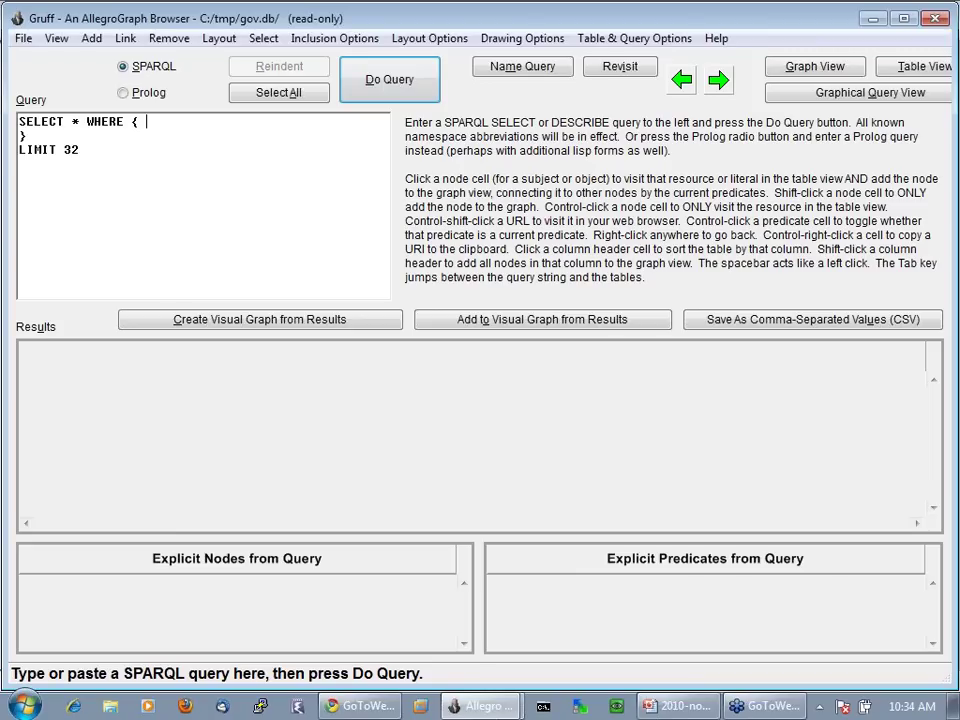
{"action": "type", "text": "?x ?y ?z ."}
{"action": "key", "text": "ctrl+Return"}
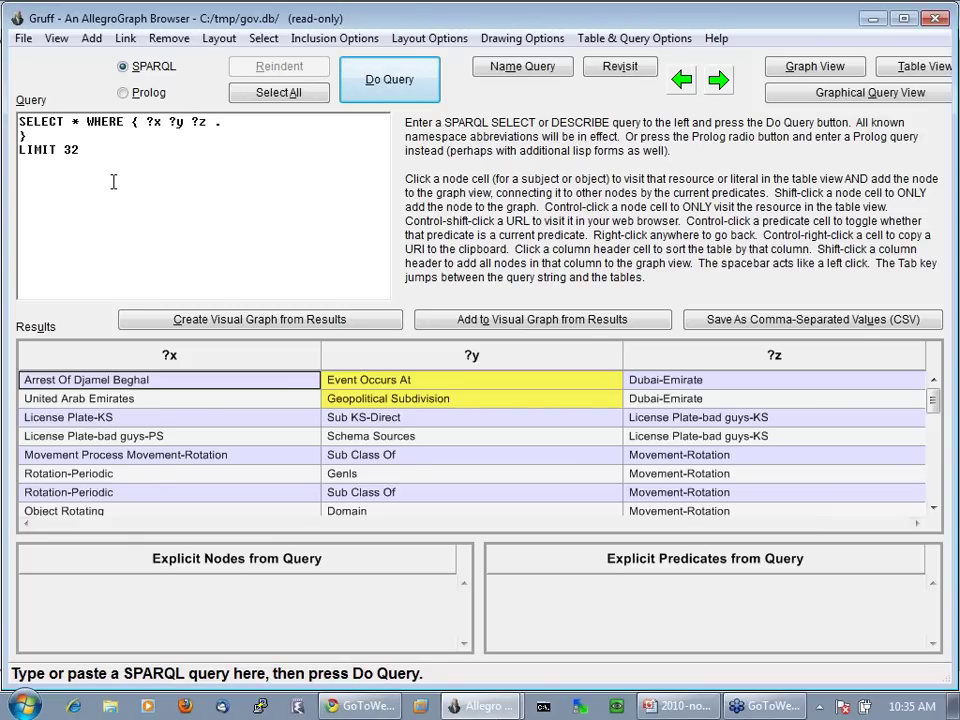
Switch to the graphical query view and add the Al Qaida node from the freetext query "osama bin laden".
{"action": "key", "text": "ctrl+shift+q"}
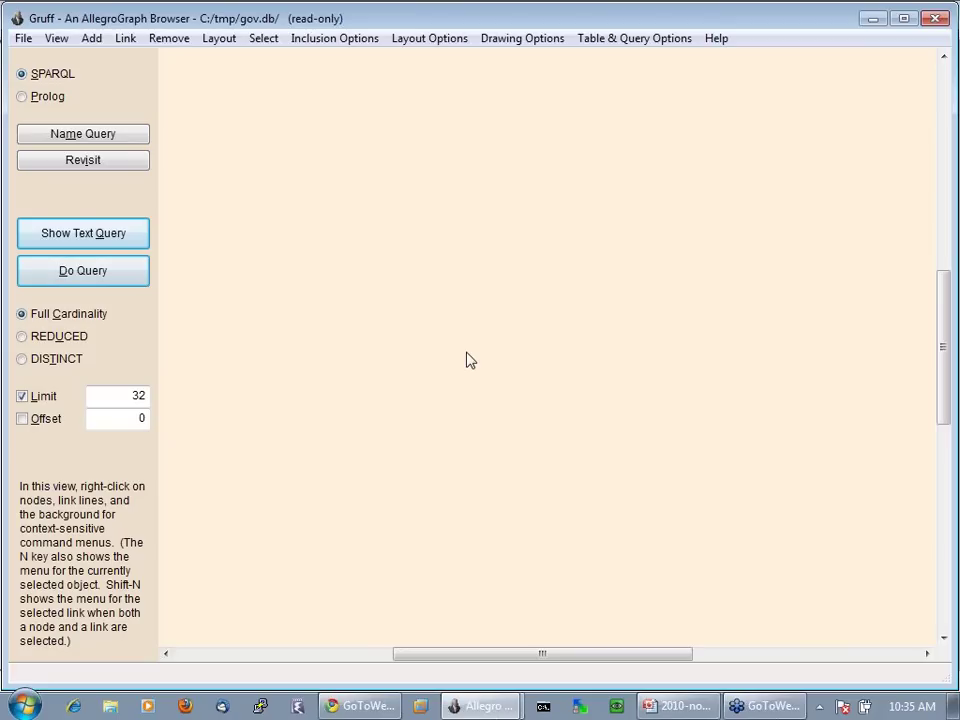
{"action": "key", "text": "ctrl+f"}
{"action": "key", "text": "Return"}
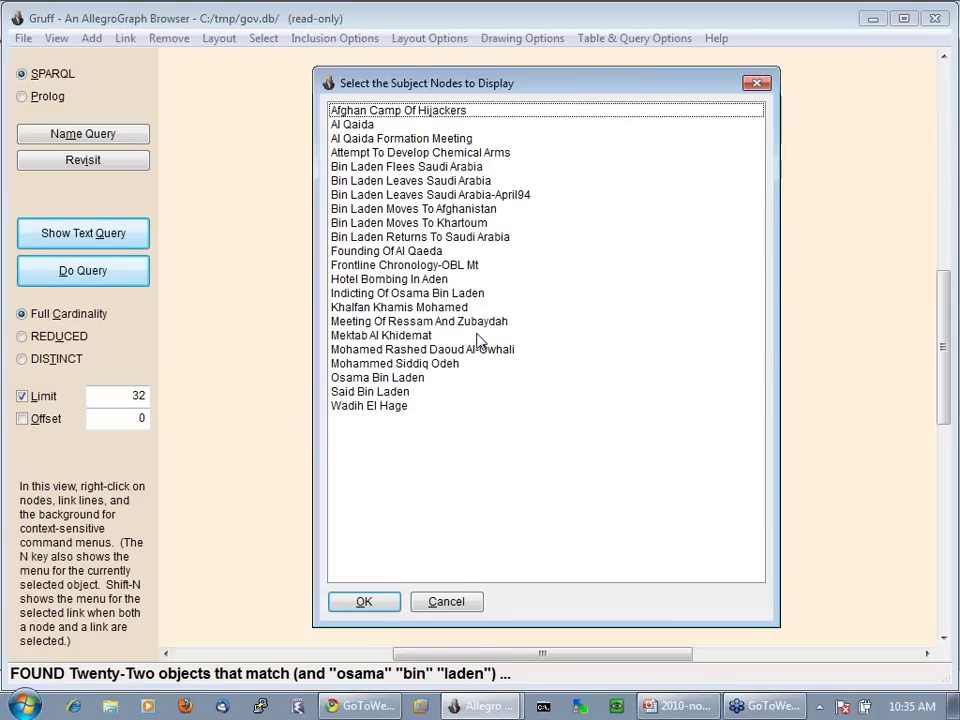
{"action": "key", "text": "Down"}
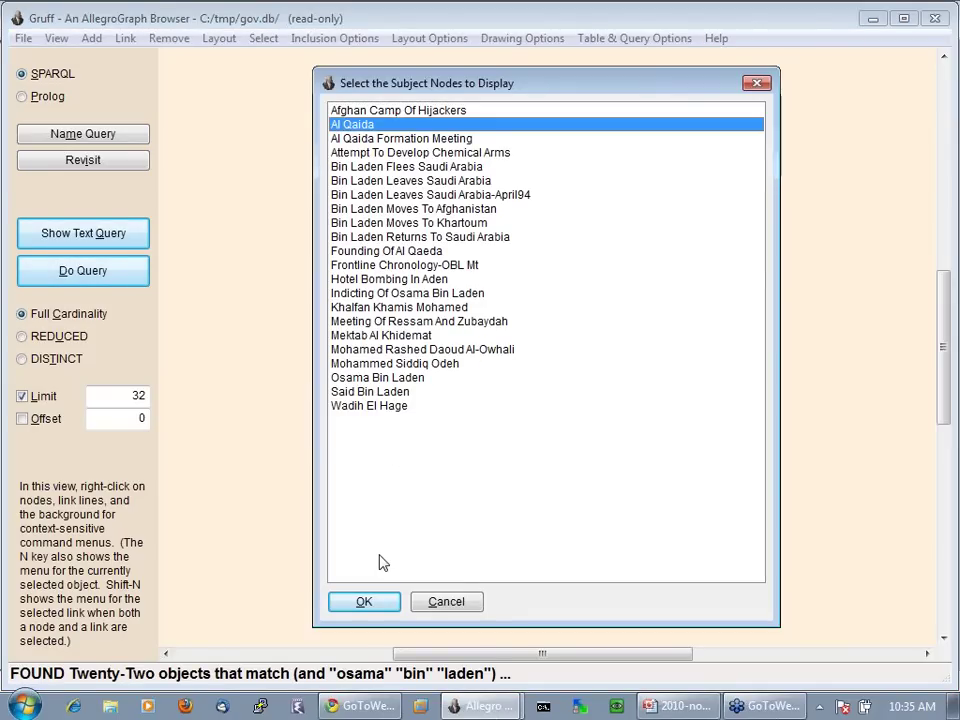
{"action": "key", "text": "Return"}
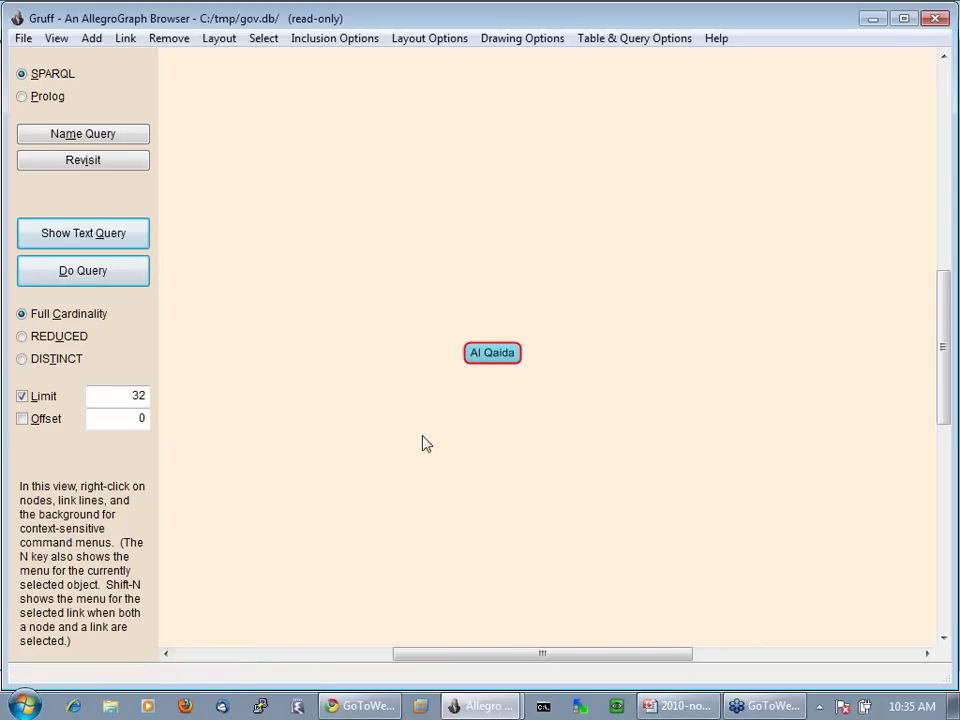
Add a node variable named leader above the Al Qaida node in the graphical query.
{"action": "right_click", "coordinate": [563, 282]}
{"action": "left_click", "coordinate": [618, 300]}
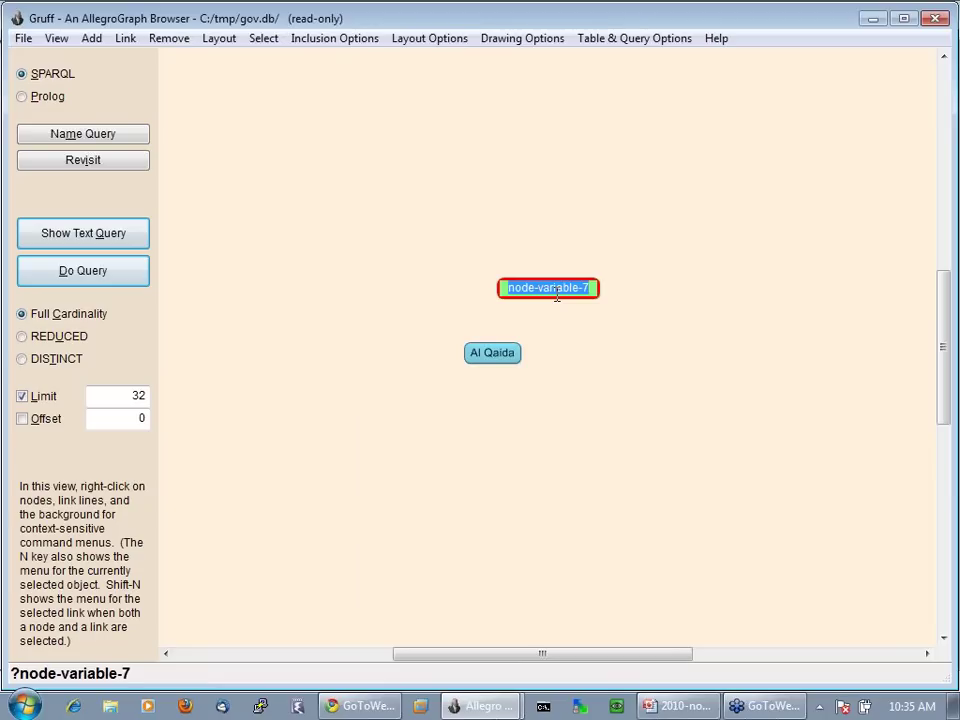
{"action": "type", "text": "lead"}
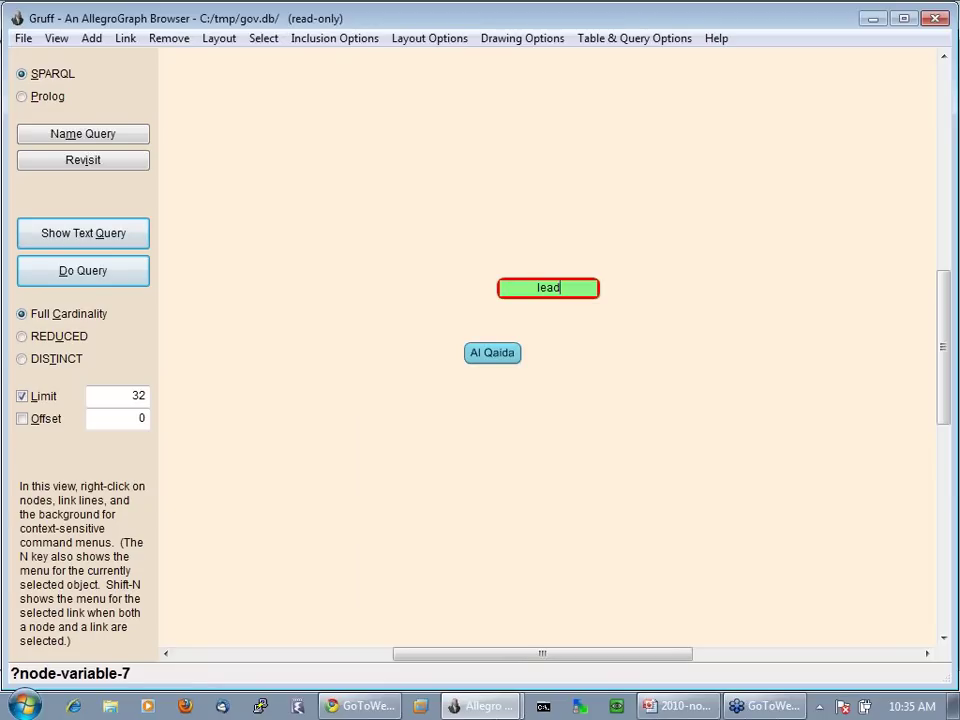
{"action": "type", "text": "er"}
{"action": "key", "text": "Return"}
Link the Al Qaida node to the leader variable with the referenced predicate Has Leaders, and move the leader node farther out.
{"action": "left_click", "coordinate": [500, 357]}
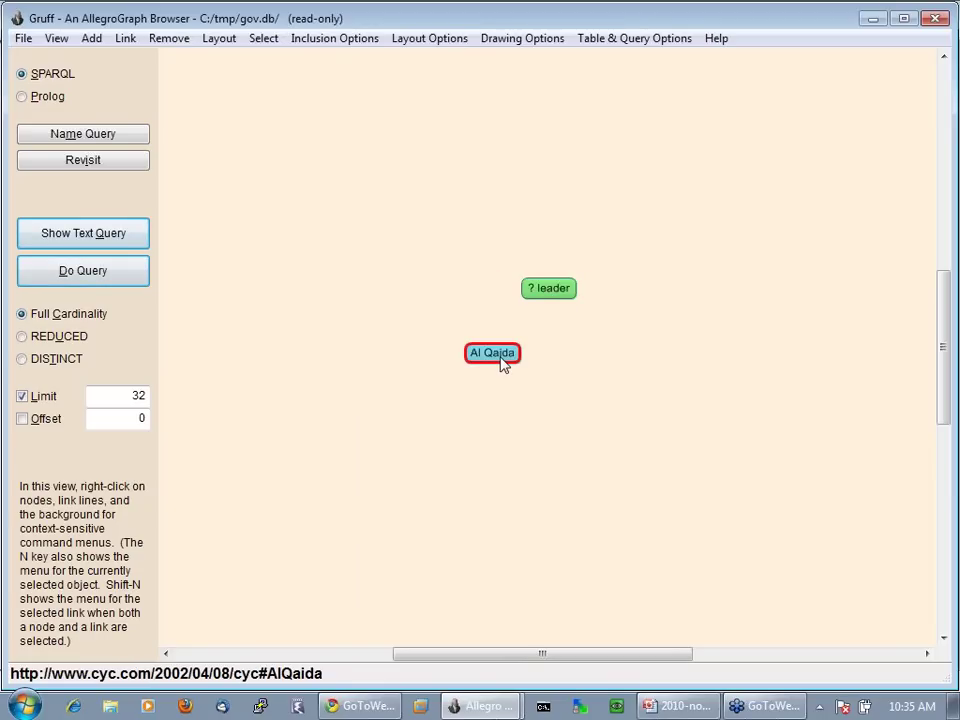
{"action": "key", "text": "n"}
{"action": "left_click", "coordinate": [534, 378]}
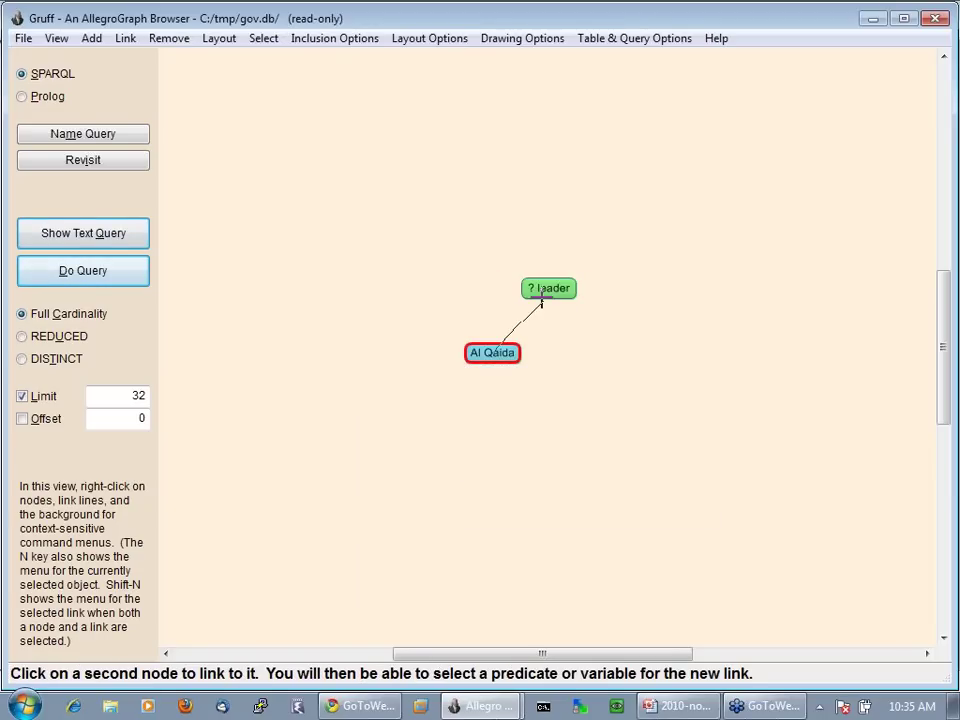
{"action": "left_click", "coordinate": [541, 295]}
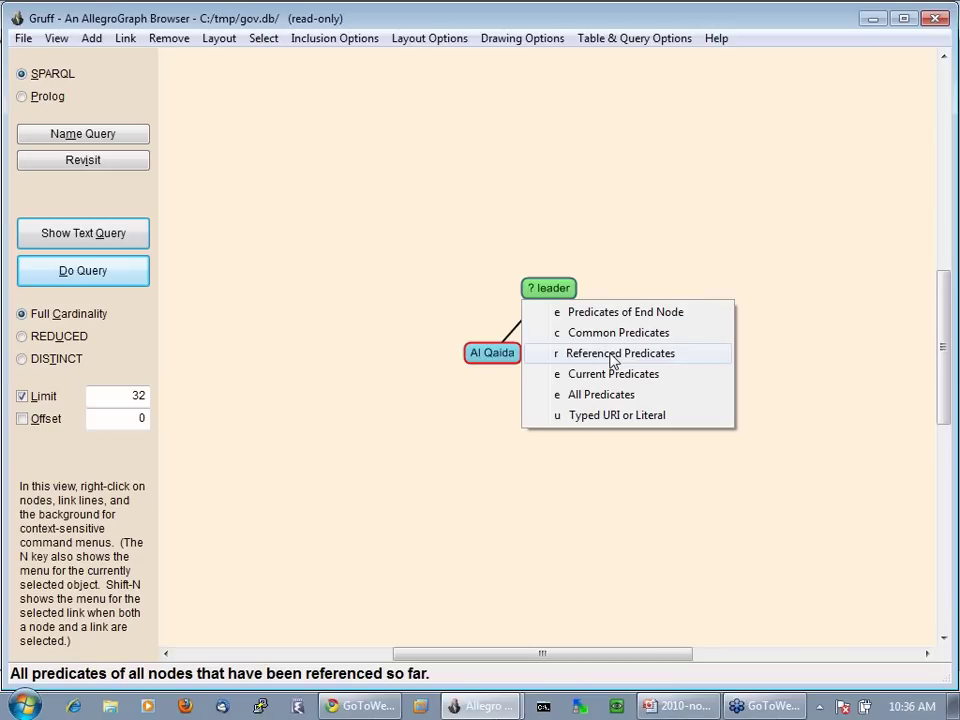
{"action": "left_click", "coordinate": [613, 356]}
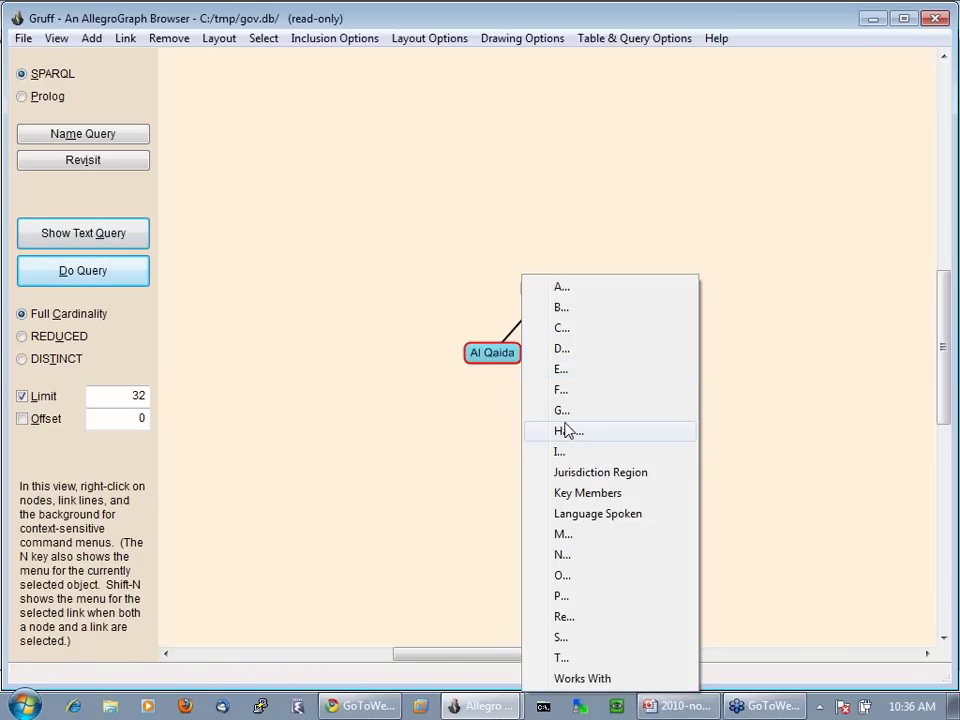
{"action": "left_click", "coordinate": [567, 430]}
{"action": "left_click", "coordinate": [590, 351]}
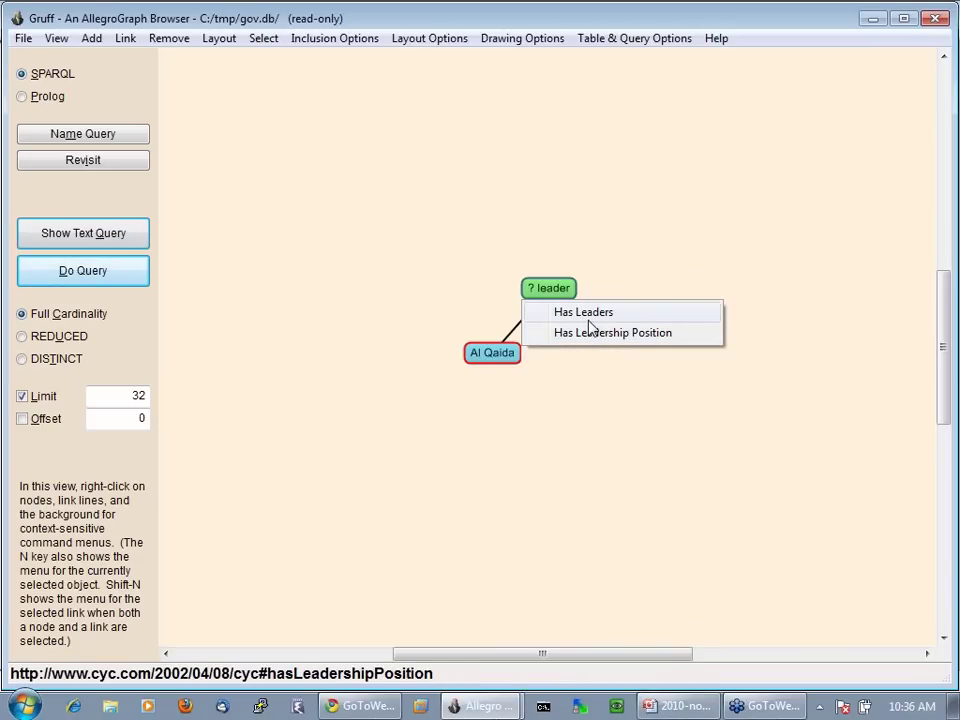
{"action": "left_click", "coordinate": [589, 314]}
{"action": "left_click_drag", "start_coordinate": [574, 285], "coordinate": [607, 273]}
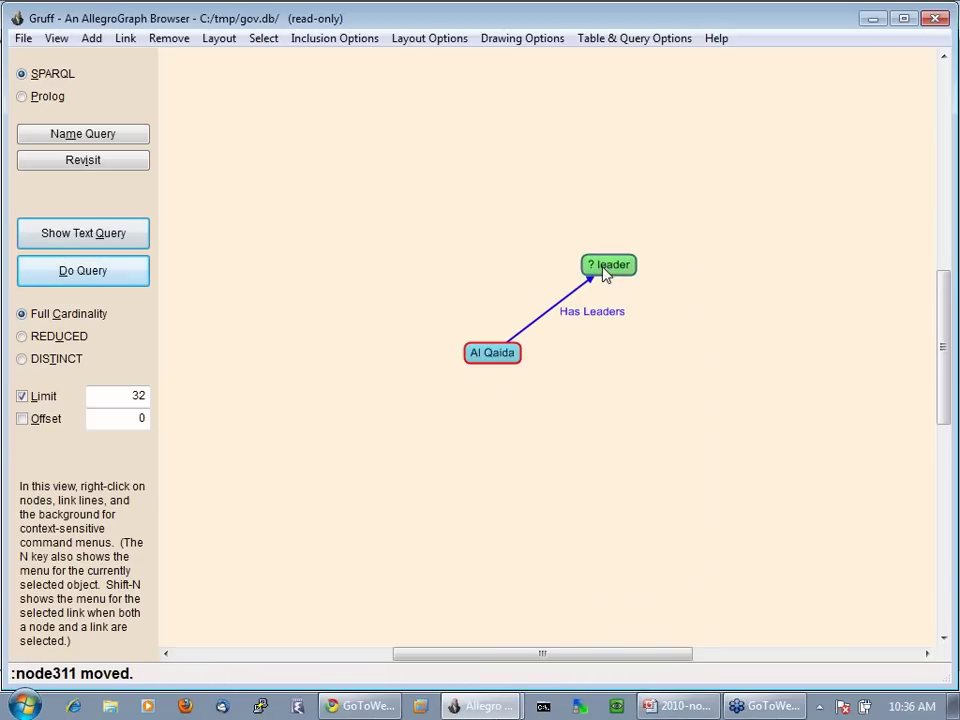
Add a new node variable named founder above the Al Qaida node, opposite the leader variable.
{"action": "right_click", "coordinate": [407, 272]}
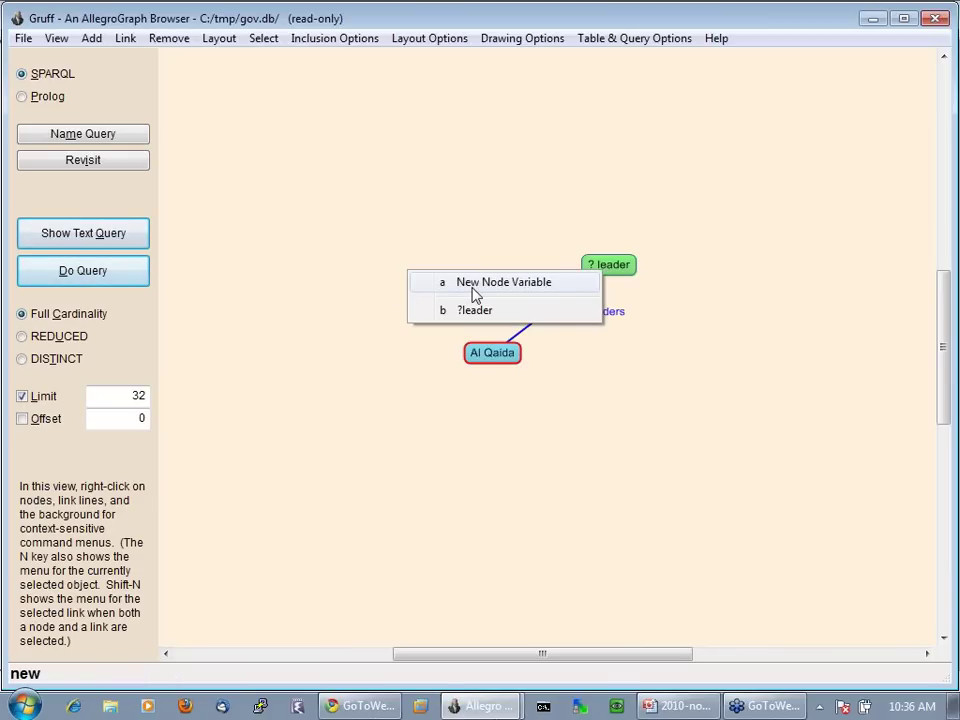
{"action": "left_click", "coordinate": [475, 283]}
{"action": "type", "text": "founder"}
{"action": "key", "text": "Return"}
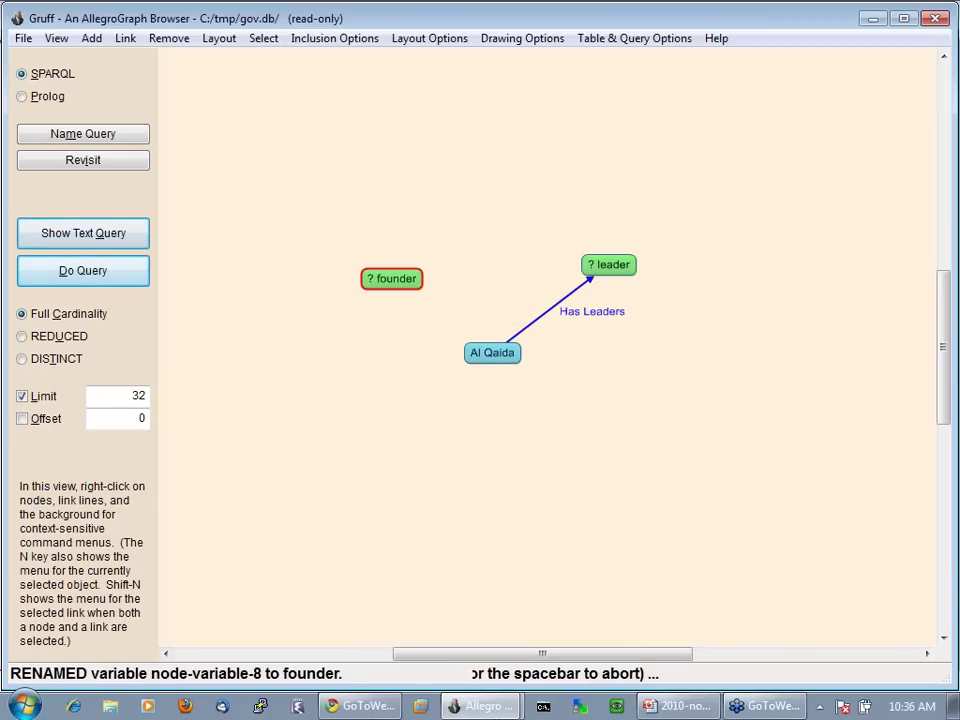
Link the Al Qaida node to the founder variable with the referenced predicate Founding Agent.
{"action": "right_click", "coordinate": [492, 363]}
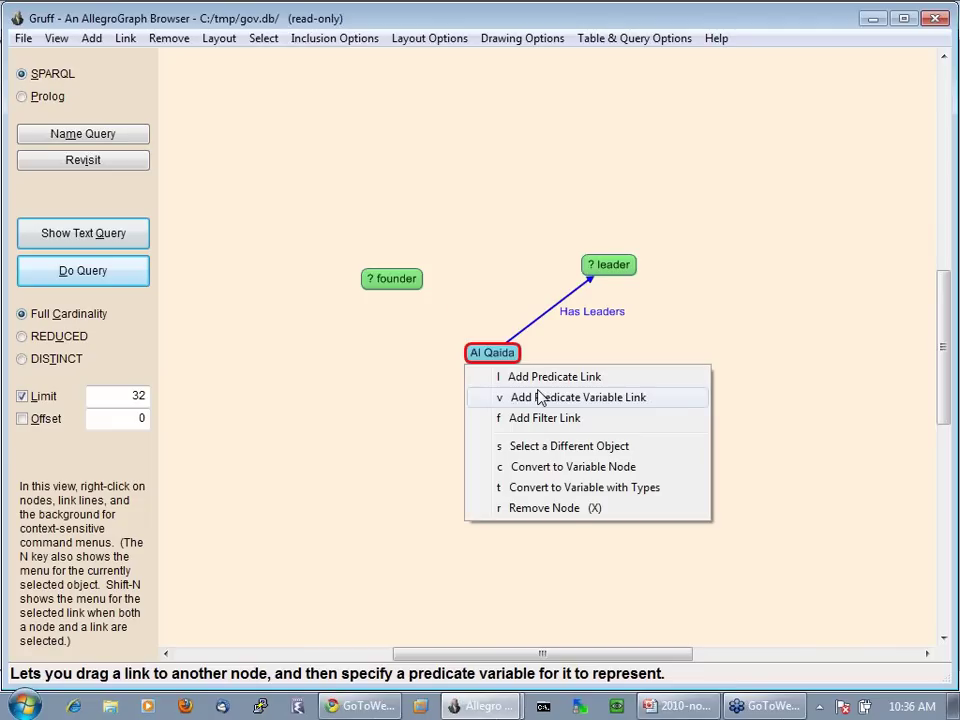
{"action": "left_click", "coordinate": [540, 397]}
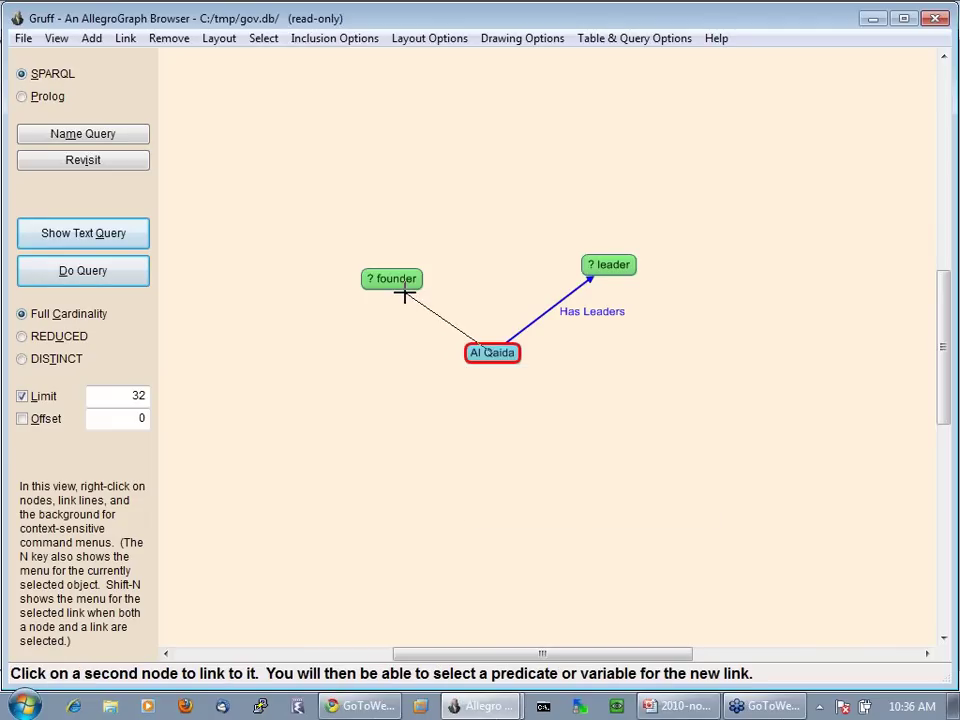
{"action": "left_click", "coordinate": [400, 283]}
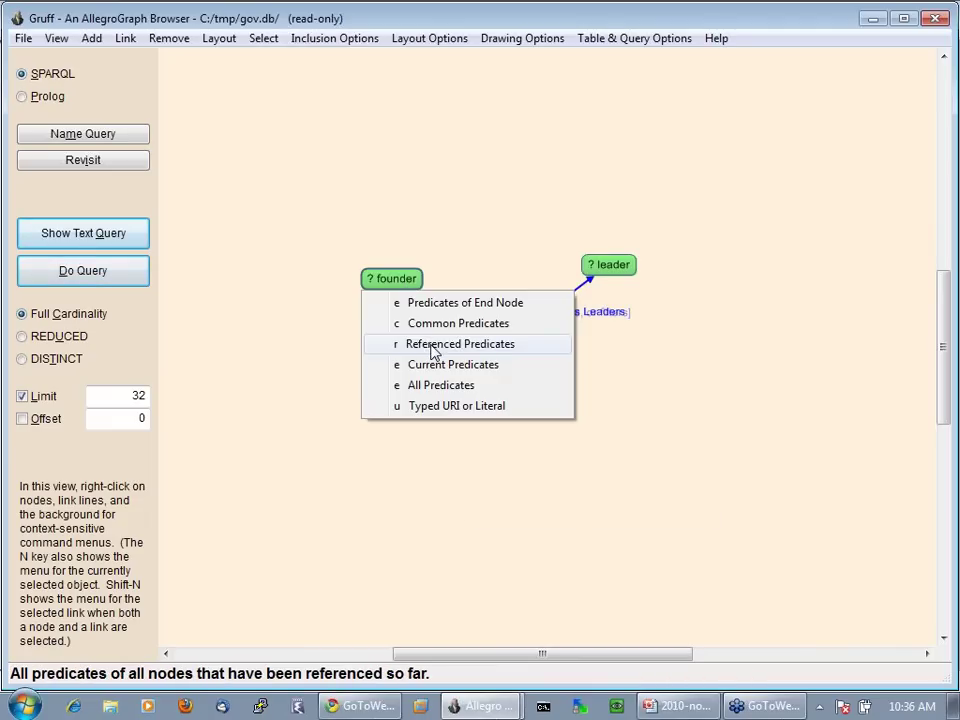
{"action": "left_click", "coordinate": [433, 350]}
{"action": "left_click", "coordinate": [410, 391]}
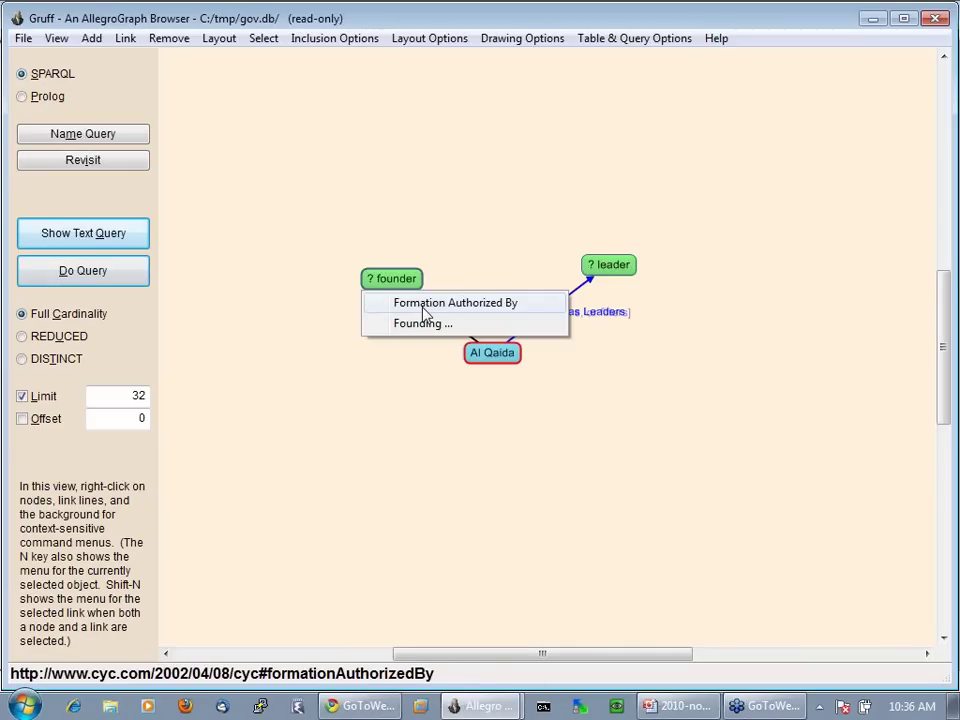
{"action": "left_click", "coordinate": [425, 323]}
{"action": "left_click", "coordinate": [393, 302]}
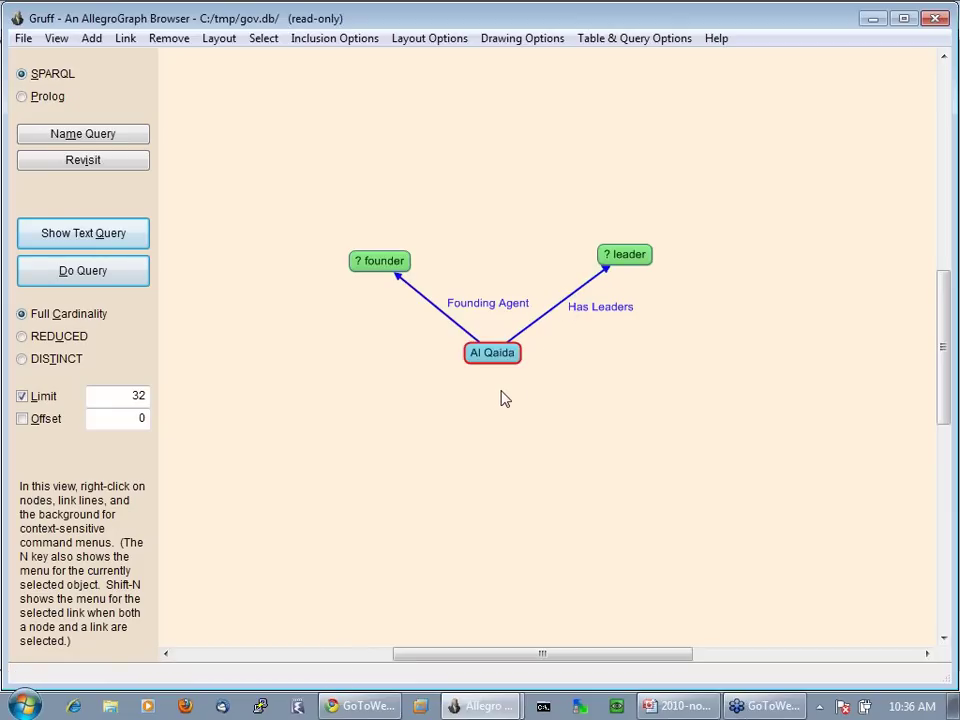
Run the query for leaders and founders, and return to the graphical query view.
{"action": "left_click", "coordinate": [88, 275]}
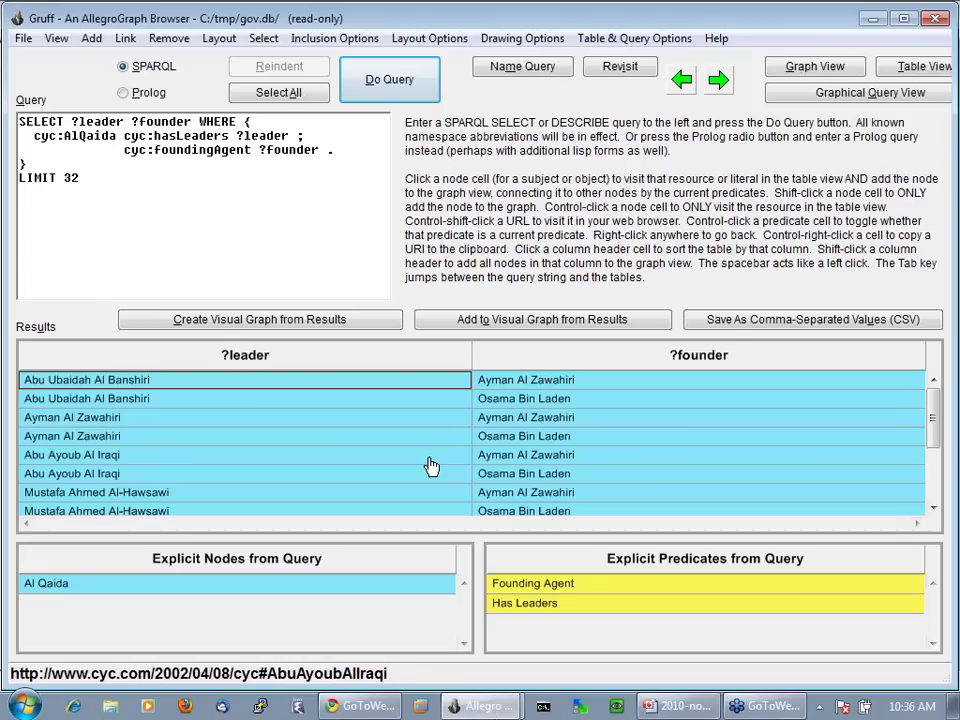
{"action": "key", "text": "ctrl+shift+g"}
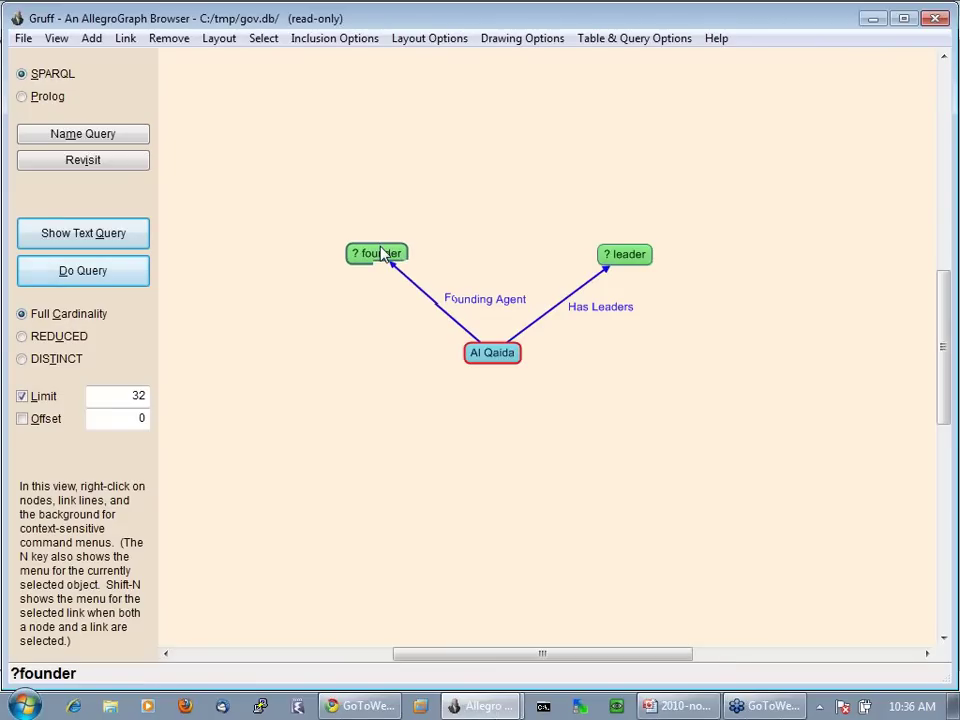
{"action": "left_click_drag", "start_coordinate": [383, 253], "coordinate": [380, 245]}
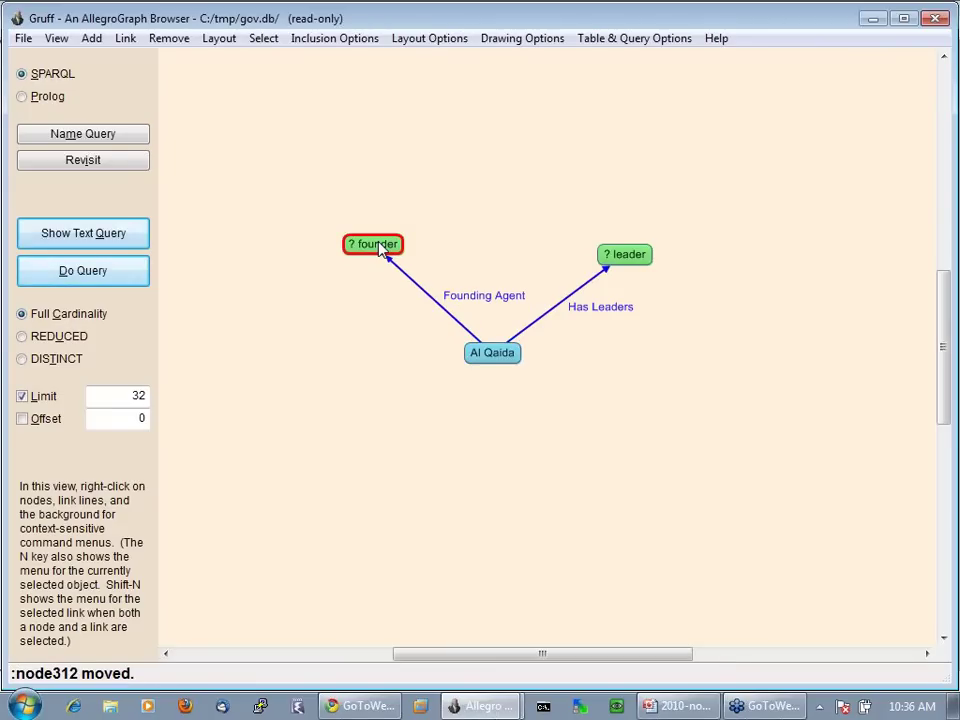
{"action": "key", "text": "n"}
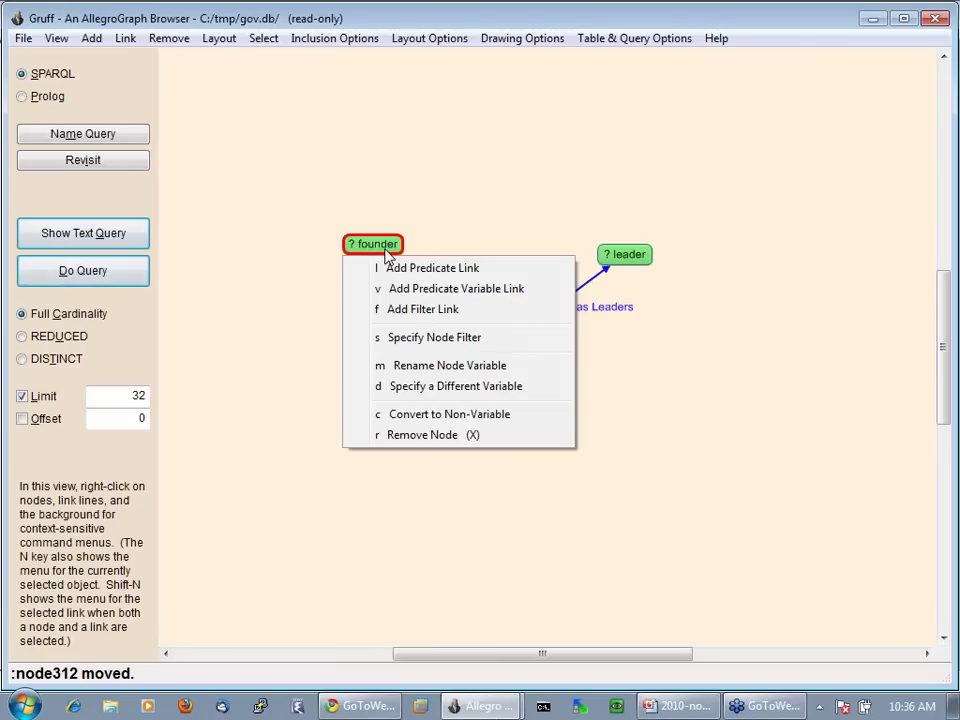
{"action": "left_click", "coordinate": [441, 337]}
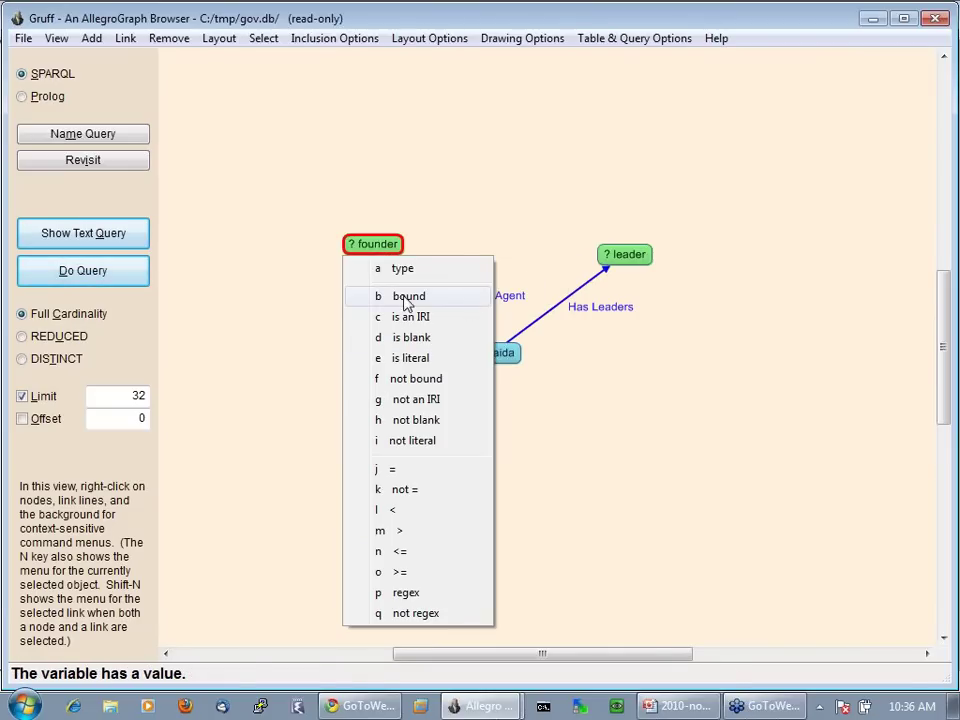
{"action": "left_click", "coordinate": [459, 238]}
Add a filter link from the founder variable to the leader variable with the "not =" condition.
{"action": "right_click", "coordinate": [398, 244]}
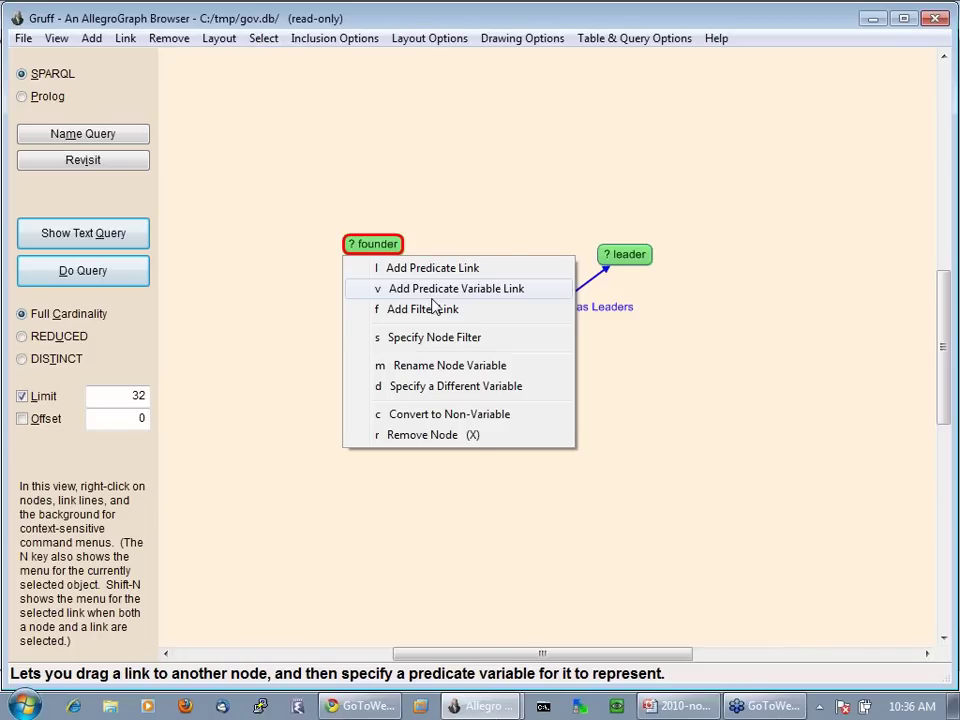
{"action": "left_click", "coordinate": [432, 296]}
{"action": "left_click", "coordinate": [601, 253]}
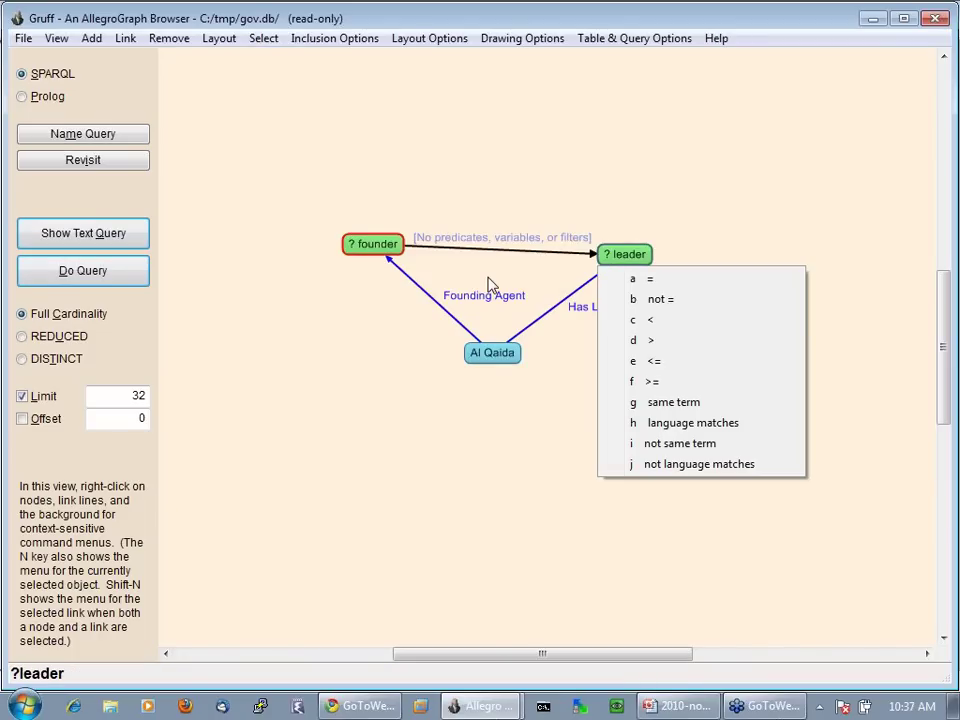
{"action": "left_click", "coordinate": [645, 299]}
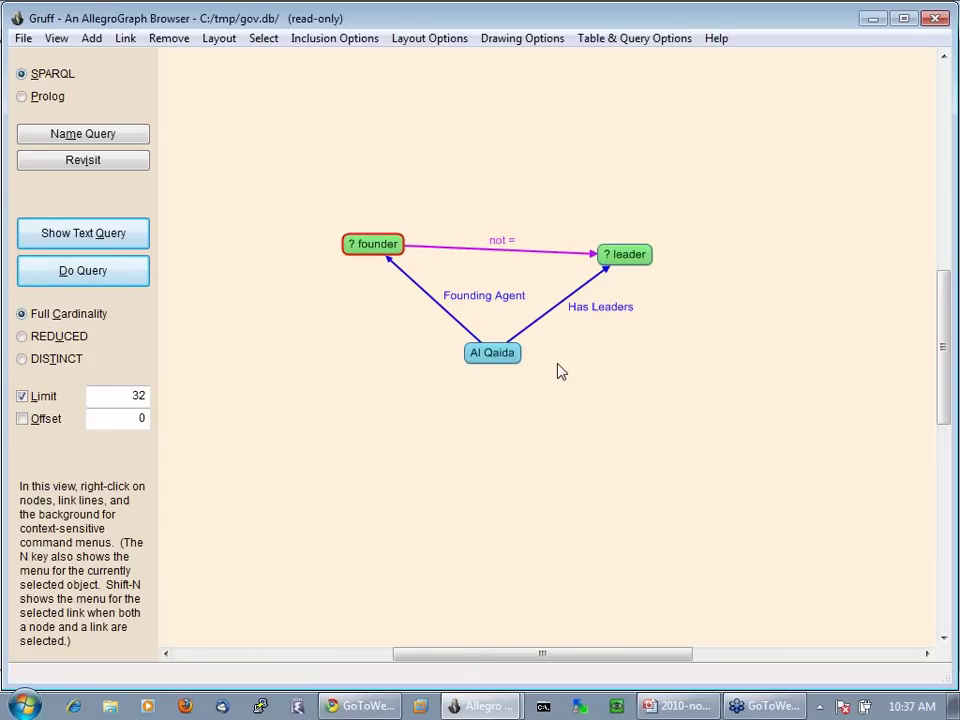
Add a new node variable named other above the leader node.
{"action": "left_click", "coordinate": [626, 258]}
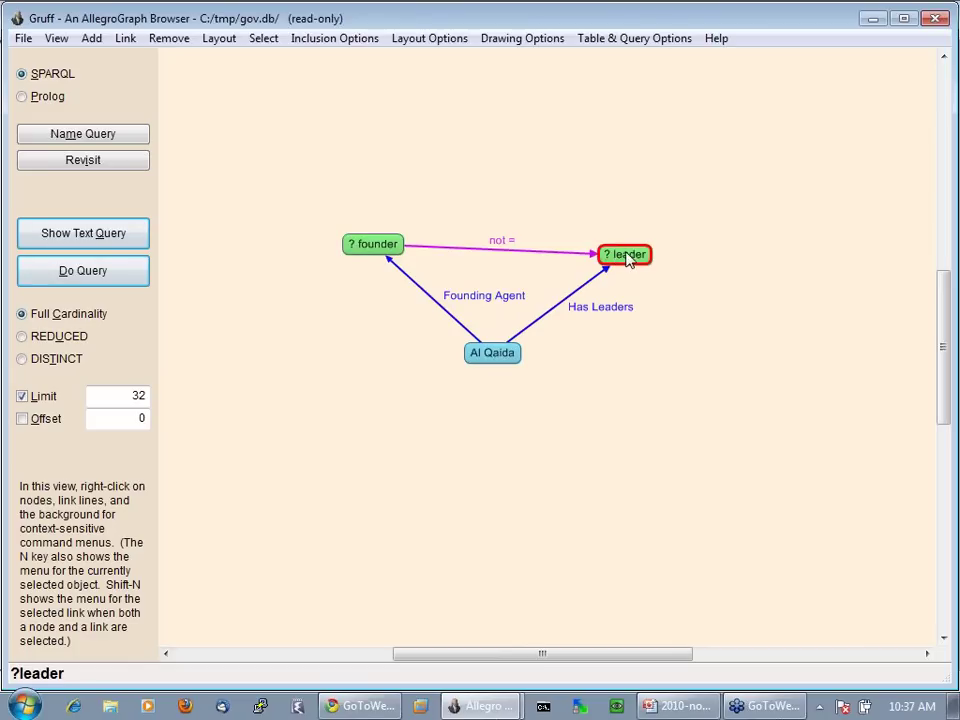
{"action": "right_click", "coordinate": [705, 202]}
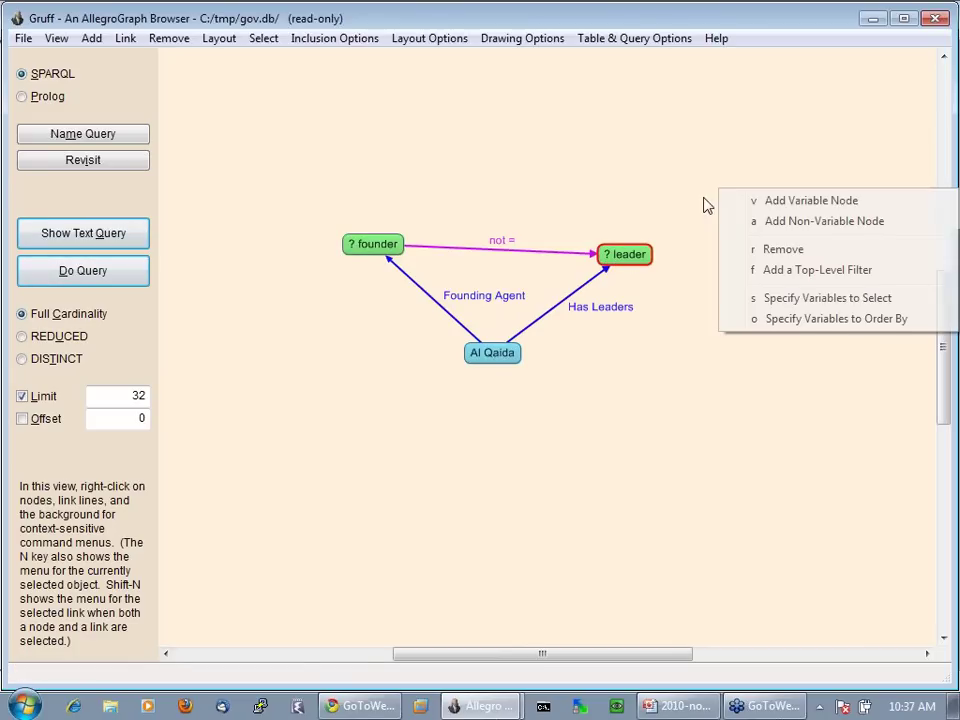
{"action": "left_click", "coordinate": [788, 203]}
{"action": "left_click", "coordinate": [788, 203]}
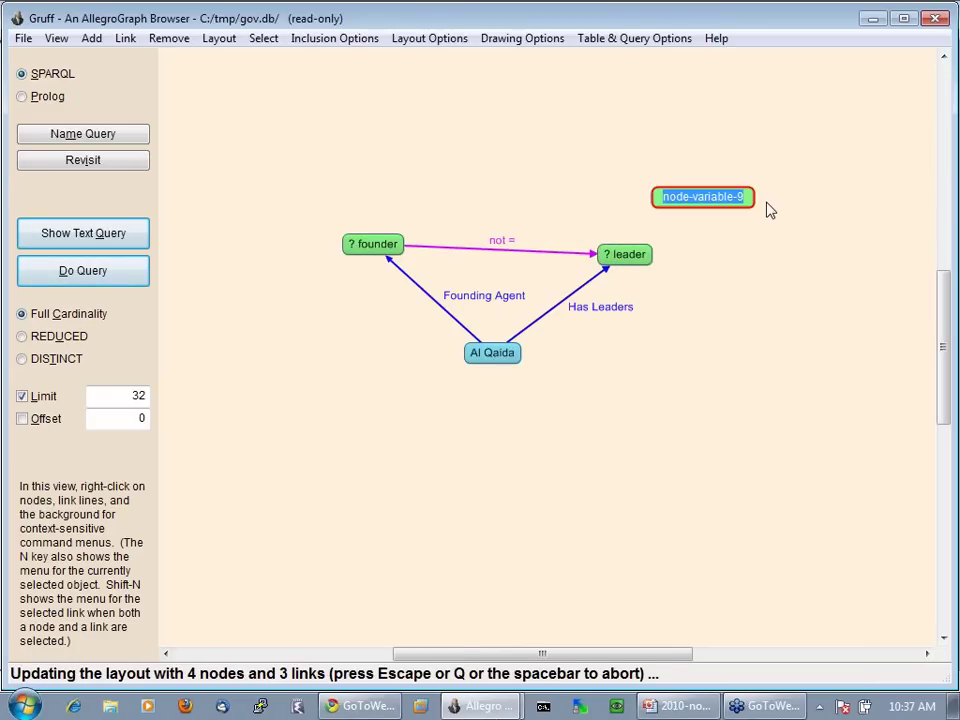
{"action": "type", "text": "other"}
{"action": "key", "text": "Return"}
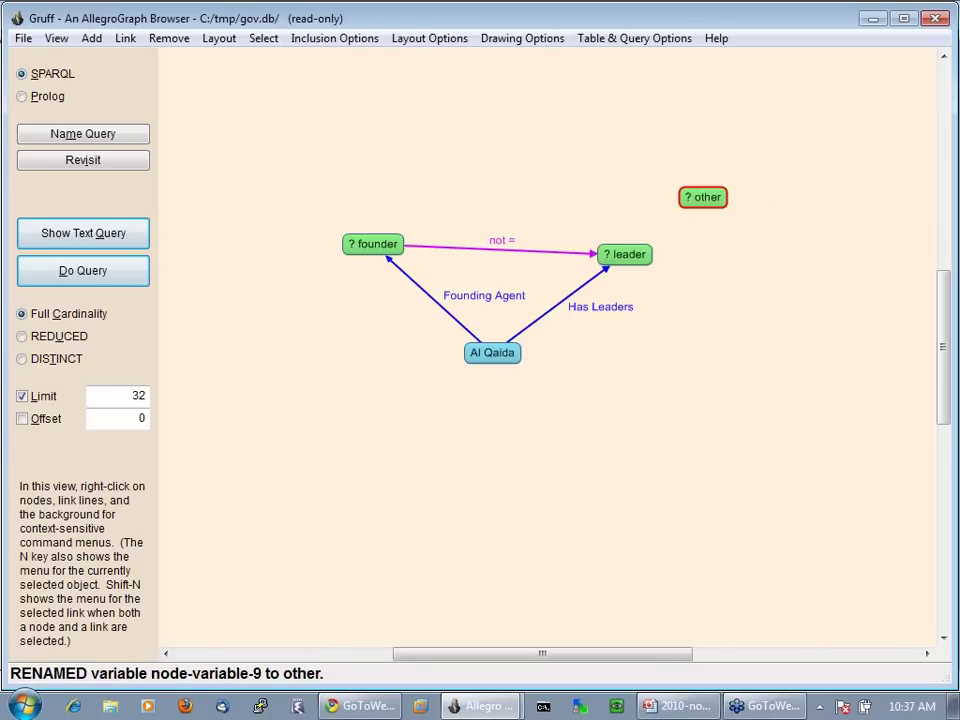
Link the leader variable to the other variable with a new predicate variable named link.
{"action": "left_click", "coordinate": [625, 256]}
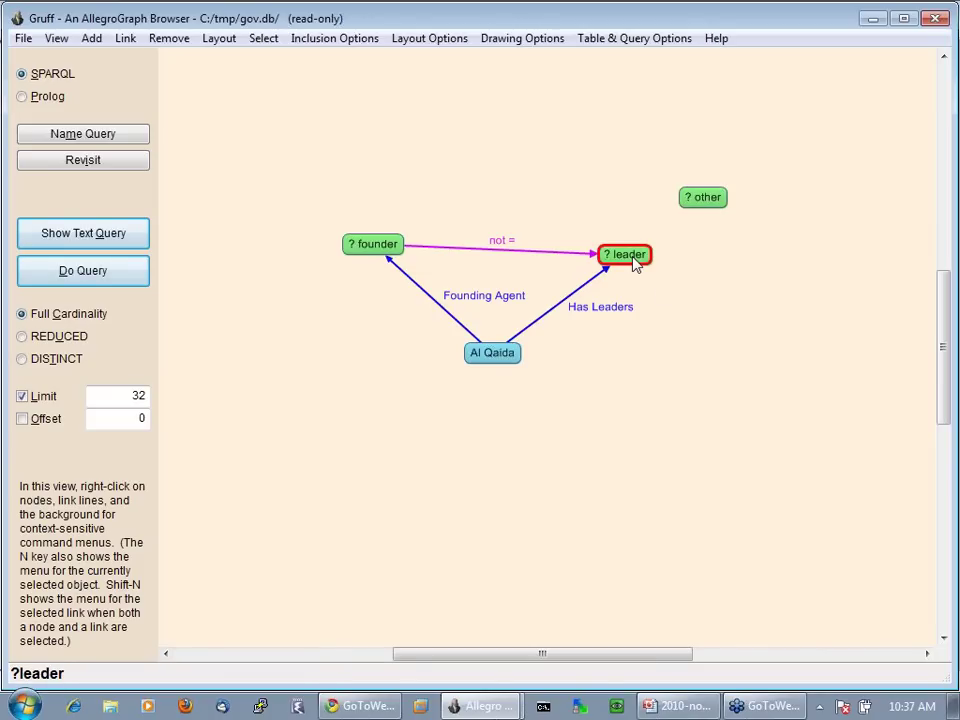
{"action": "key", "text": "n"}
{"action": "left_click", "coordinate": [685, 301]}
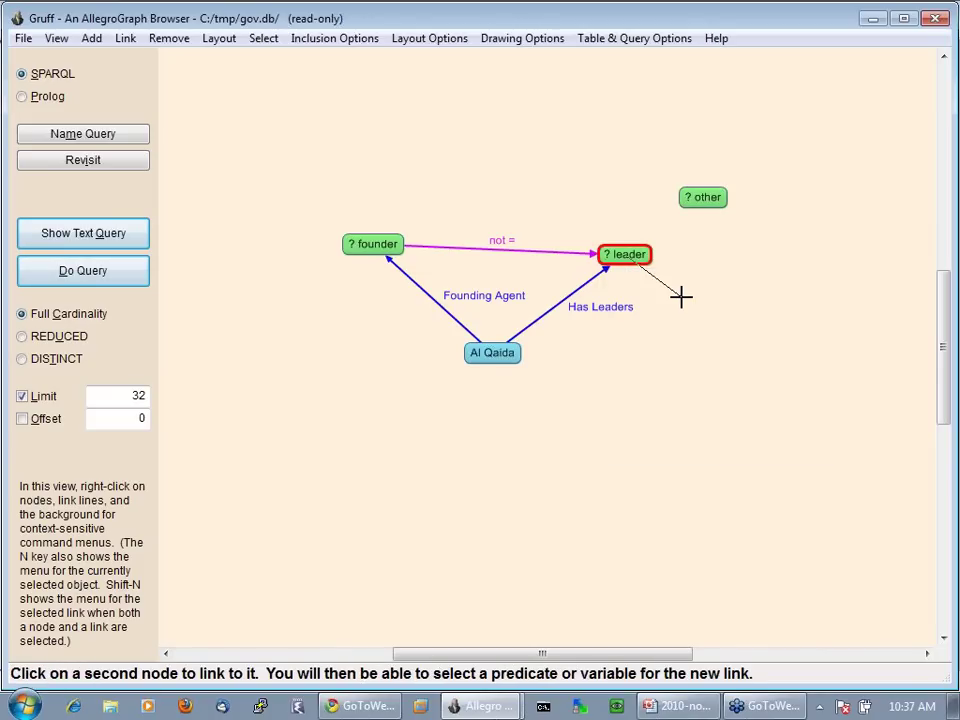
{"action": "left_click", "coordinate": [690, 199]}
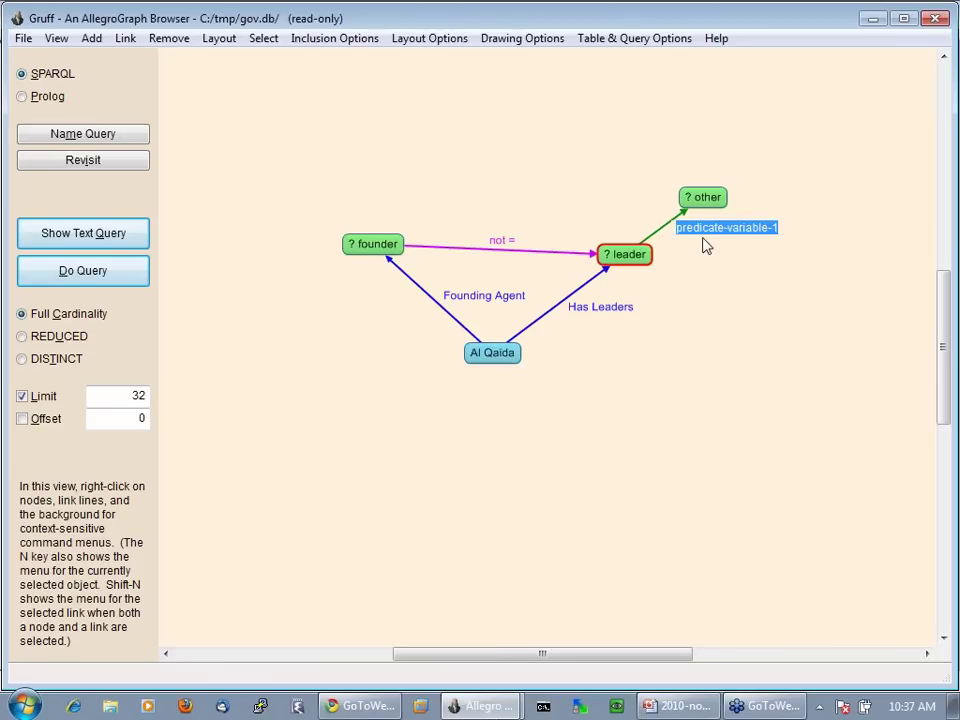
{"action": "type", "text": "link"}
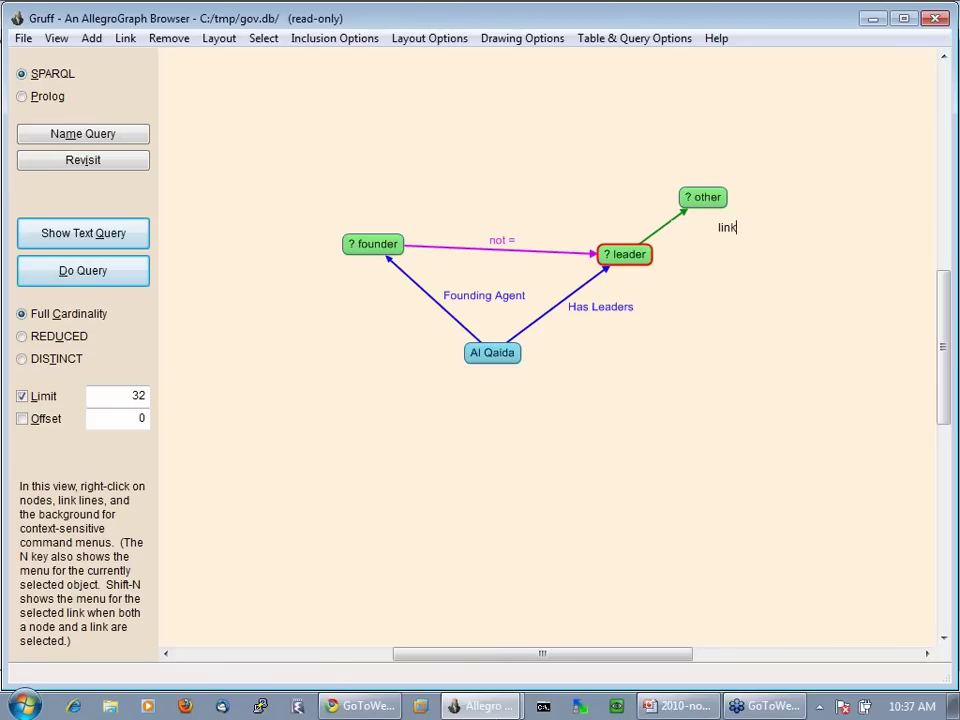
{"action": "key", "text": "Return"}
Convert the Al Qaida node to a new variable with types named terrorgroup, and run the query.
{"action": "right_click", "coordinate": [492, 360]}
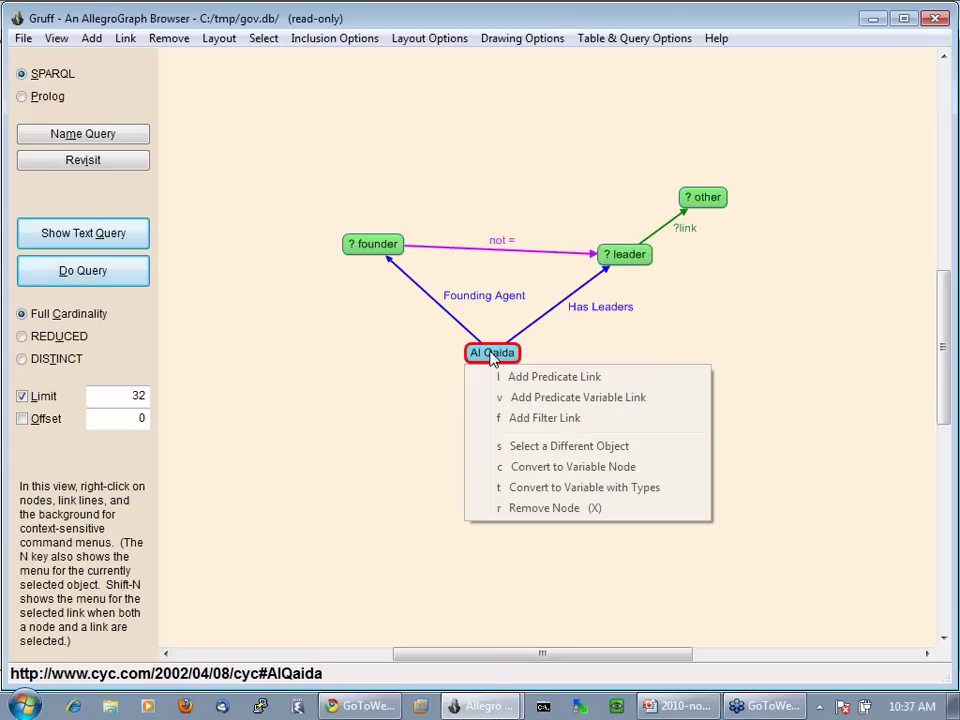
{"action": "left_click", "coordinate": [583, 490]}
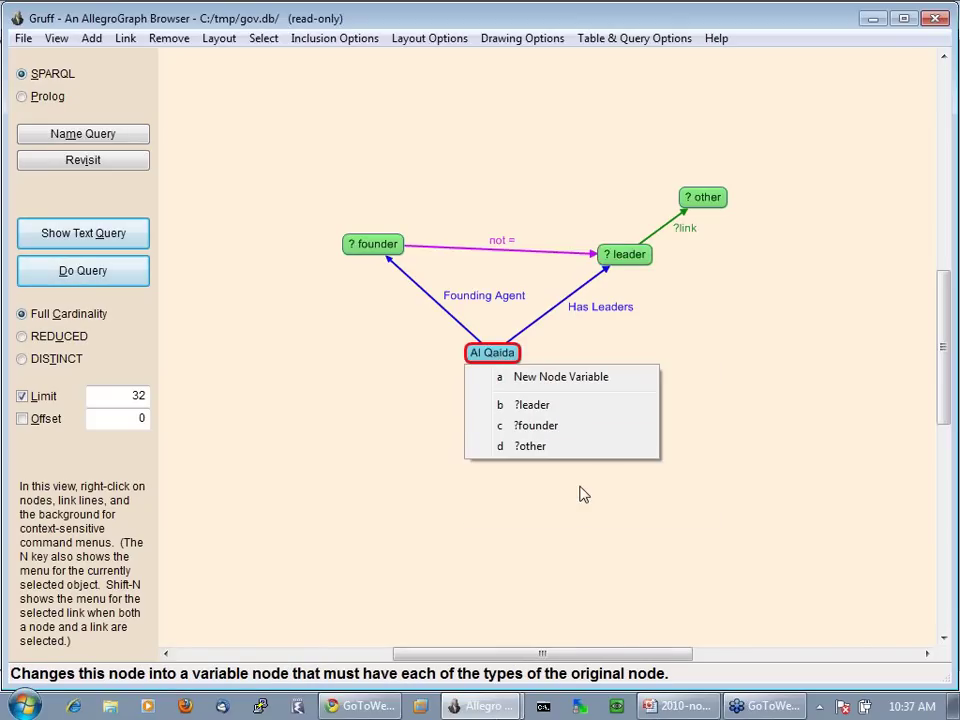
{"action": "left_click", "coordinate": [566, 387]}
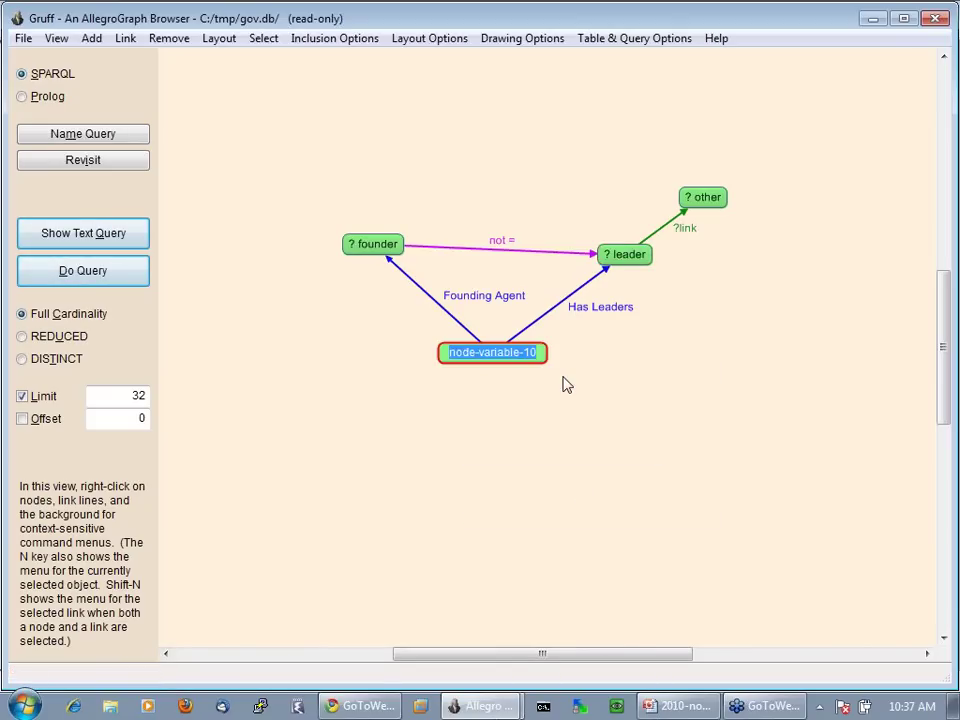
{"action": "type", "text": "terr"}
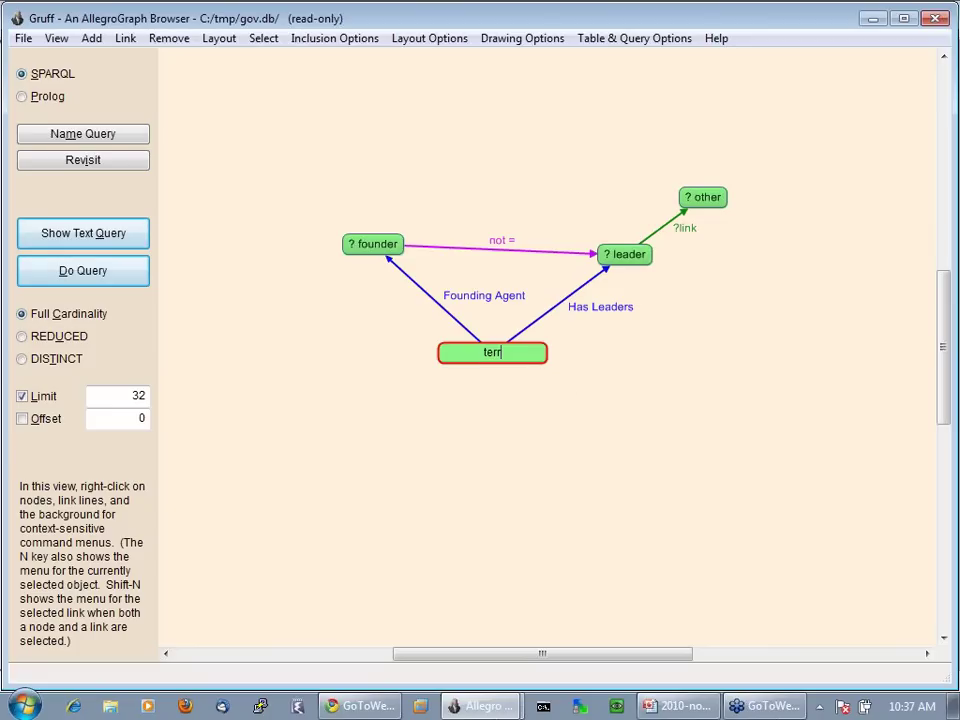
{"action": "type", "text": "orgroup"}
{"action": "key", "text": "Return"}
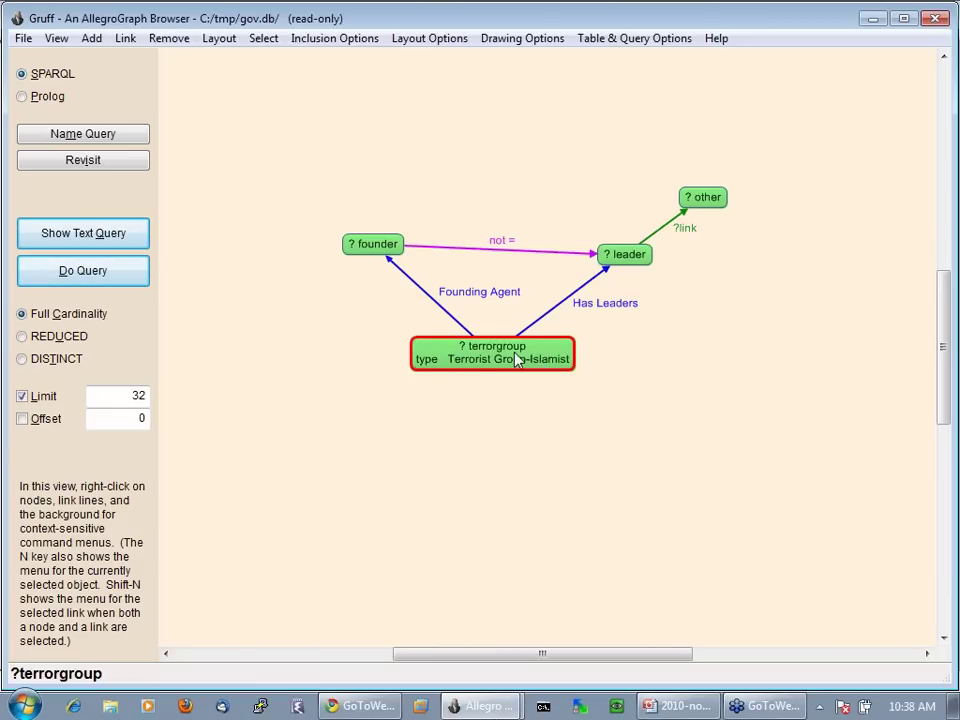
{"action": "left_click", "coordinate": [95, 270]}
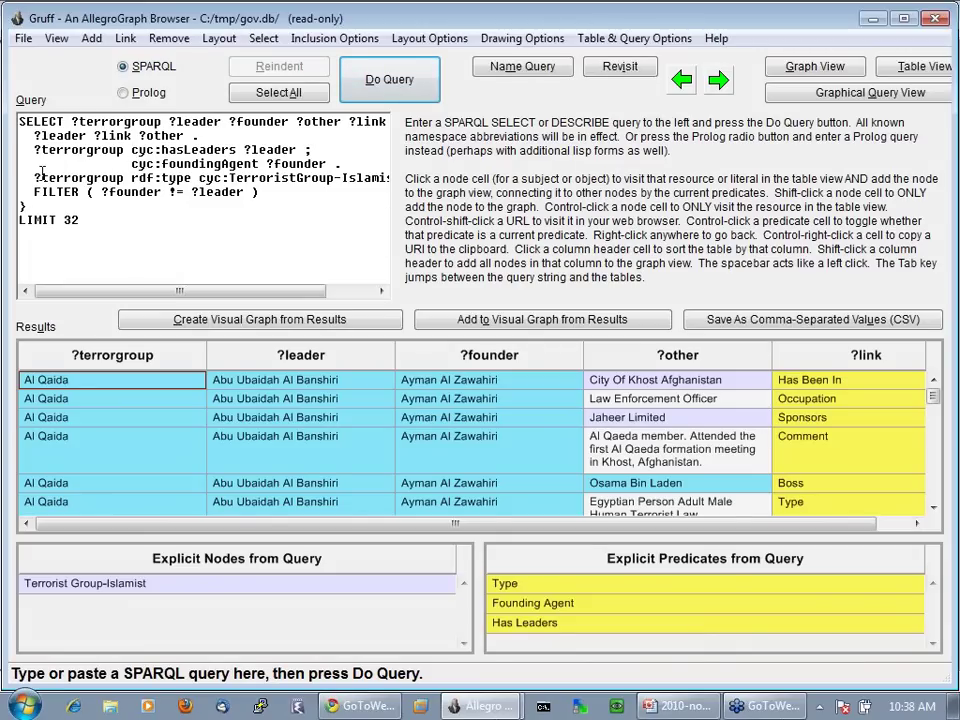
Review the type, filter and limit lines of the SPARQL text, and create a visual graph from the query results.
{"action": "left_click_drag", "start_coordinate": [27, 178], "coordinate": [393, 178]}
{"action": "left_click", "coordinate": [72, 219]}
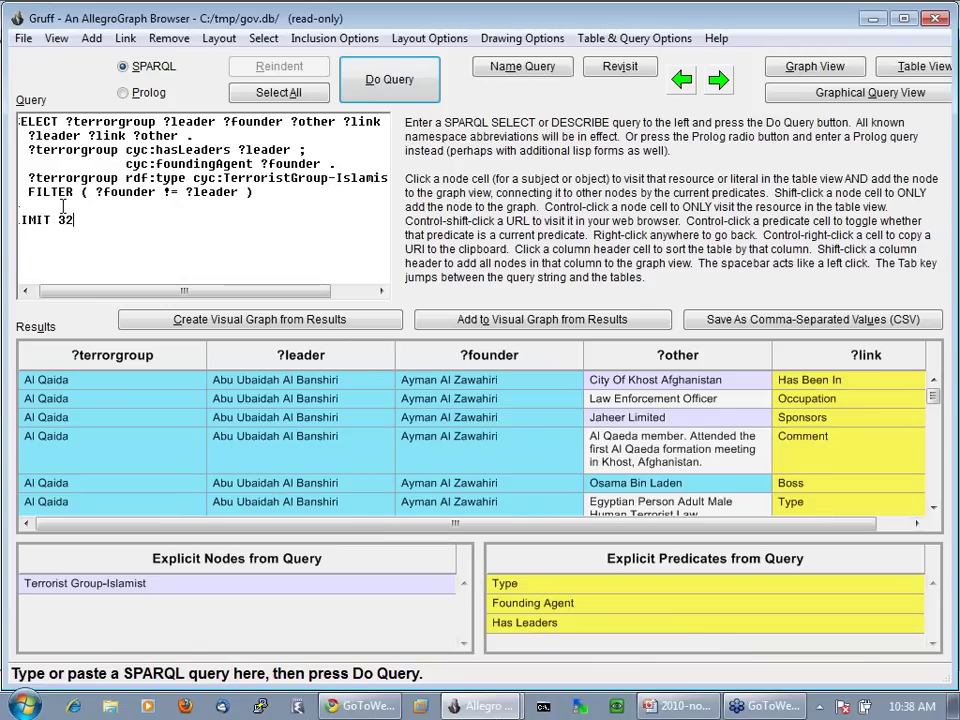
{"action": "double_click", "coordinate": [97, 190]}
{"action": "left_click", "coordinate": [400, 88]}
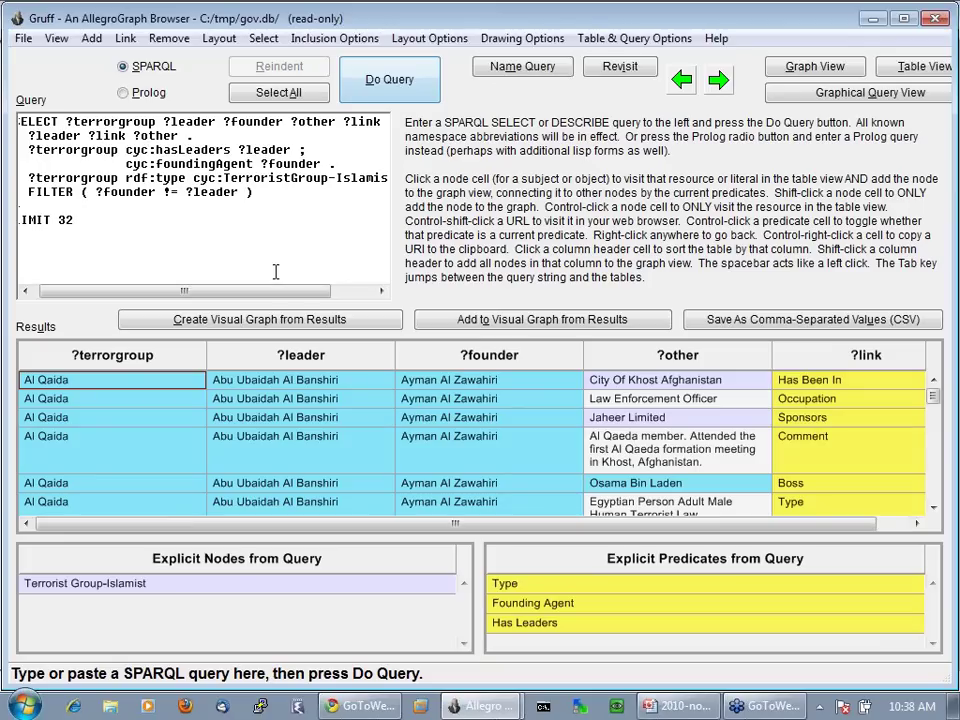
{"action": "left_click", "coordinate": [265, 322]}
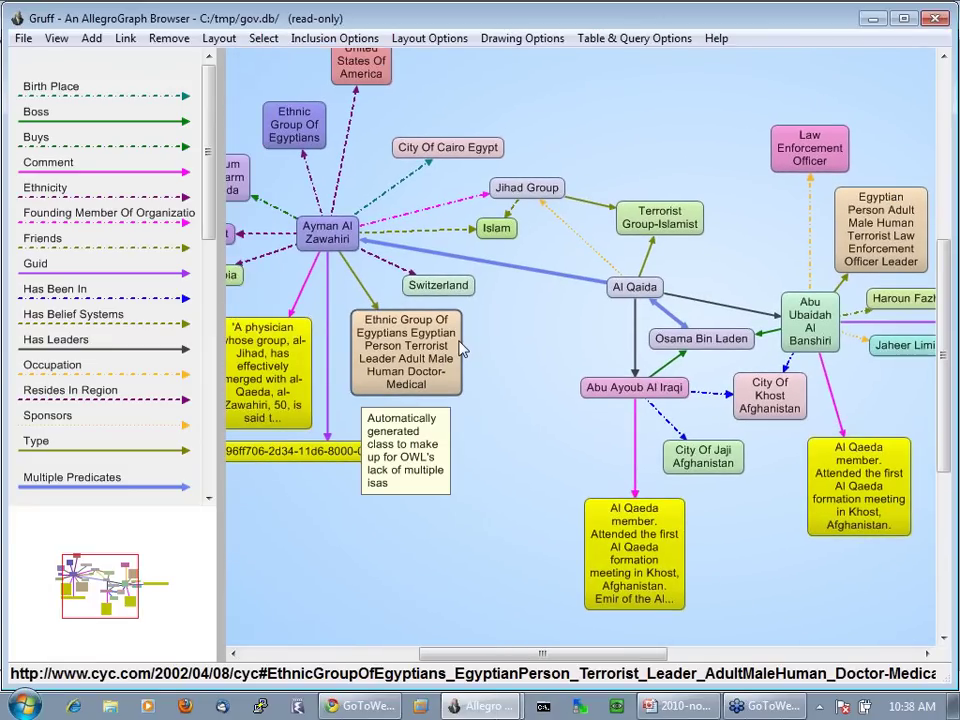
Order the graphical query by the terrorgroup variable and then leader, run it, and check the ORDER BY line in its text.
{"action": "key", "text": "ctrl+shift+q"}
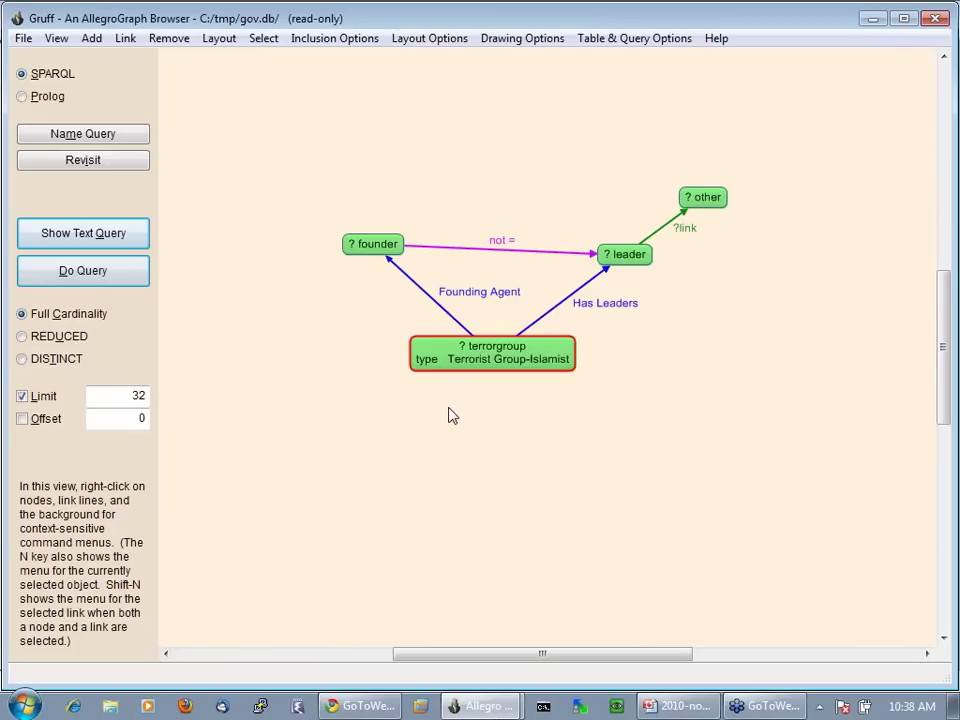
{"action": "right_click", "coordinate": [462, 486]}
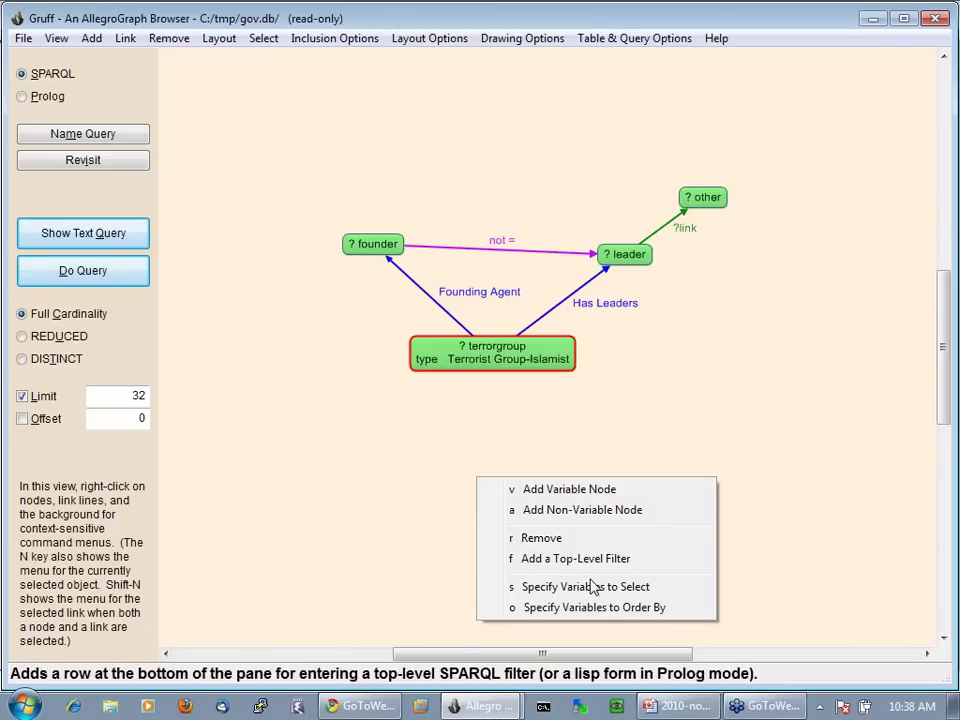
{"action": "left_click", "coordinate": [601, 608]}
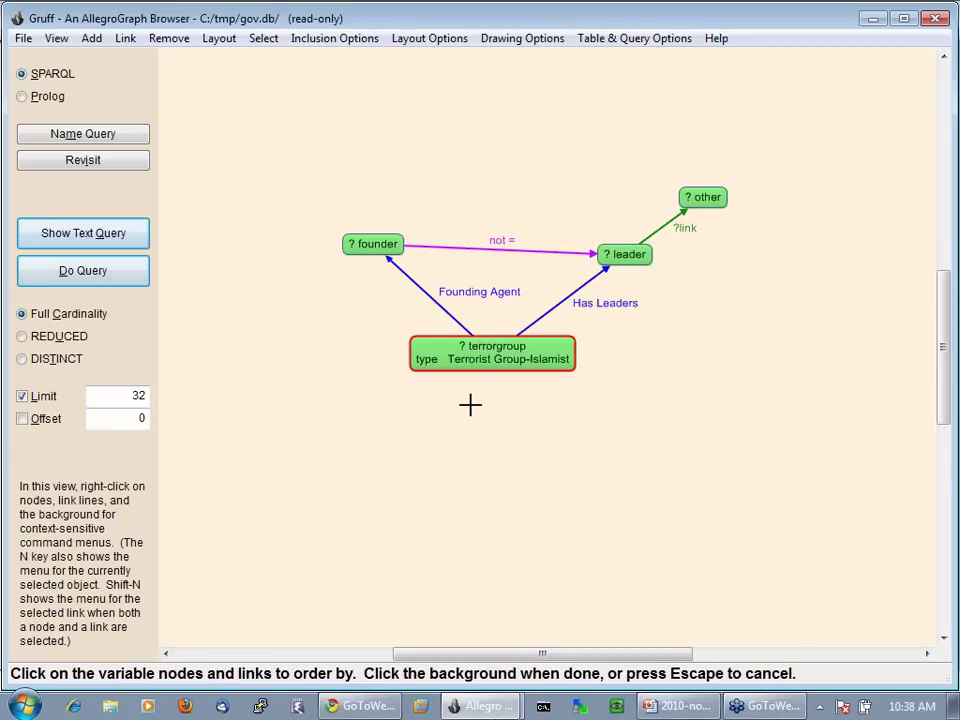
{"action": "left_click", "coordinate": [443, 346]}
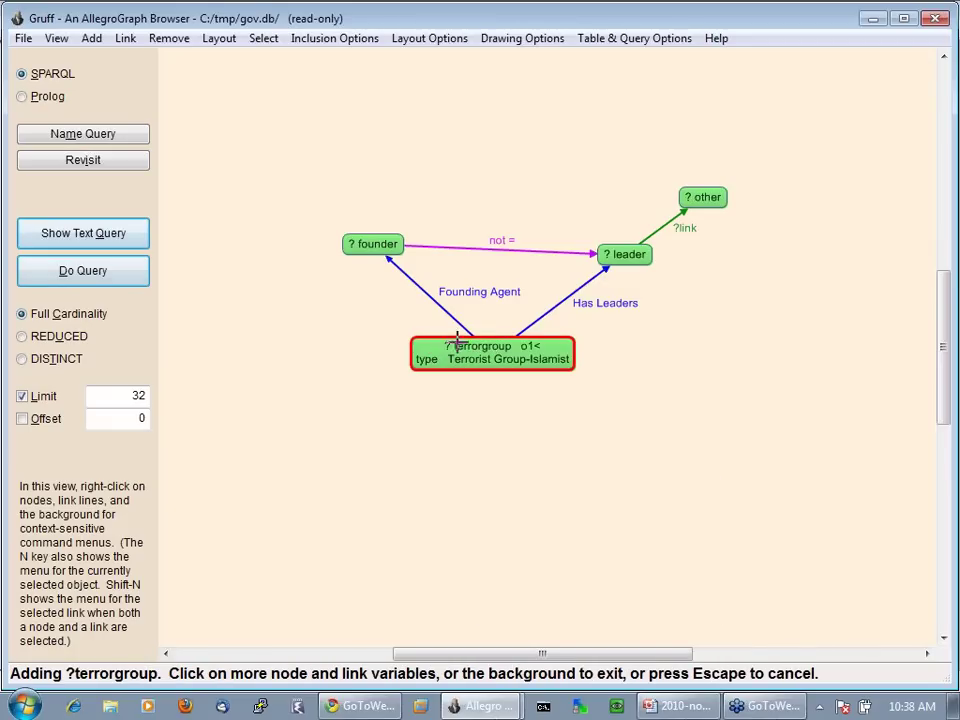
{"action": "left_click", "coordinate": [624, 257]}
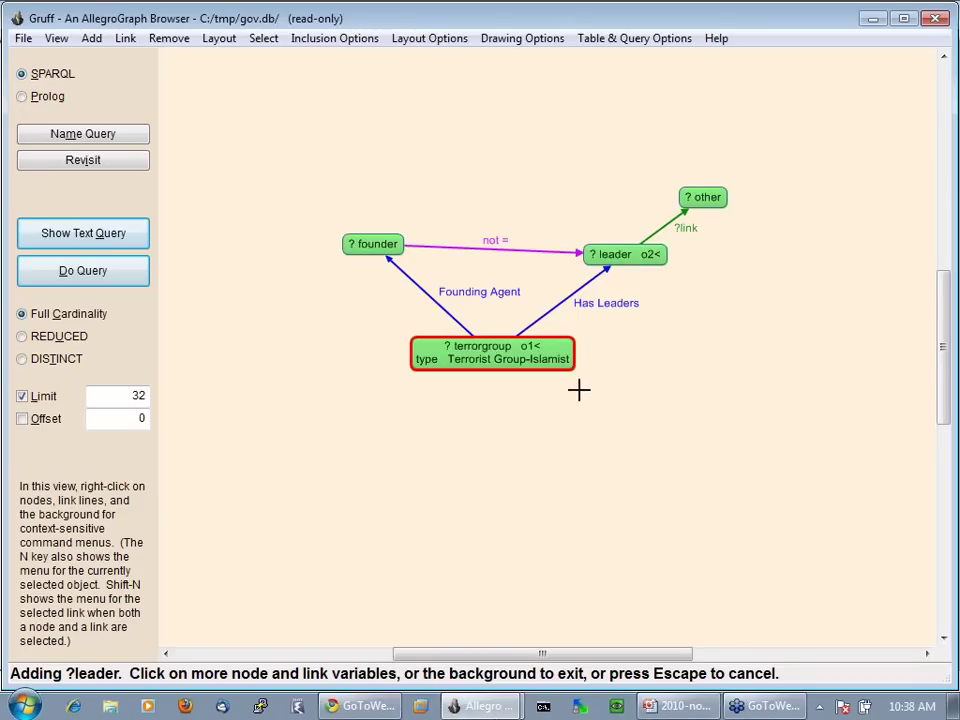
{"action": "left_click", "coordinate": [547, 291]}
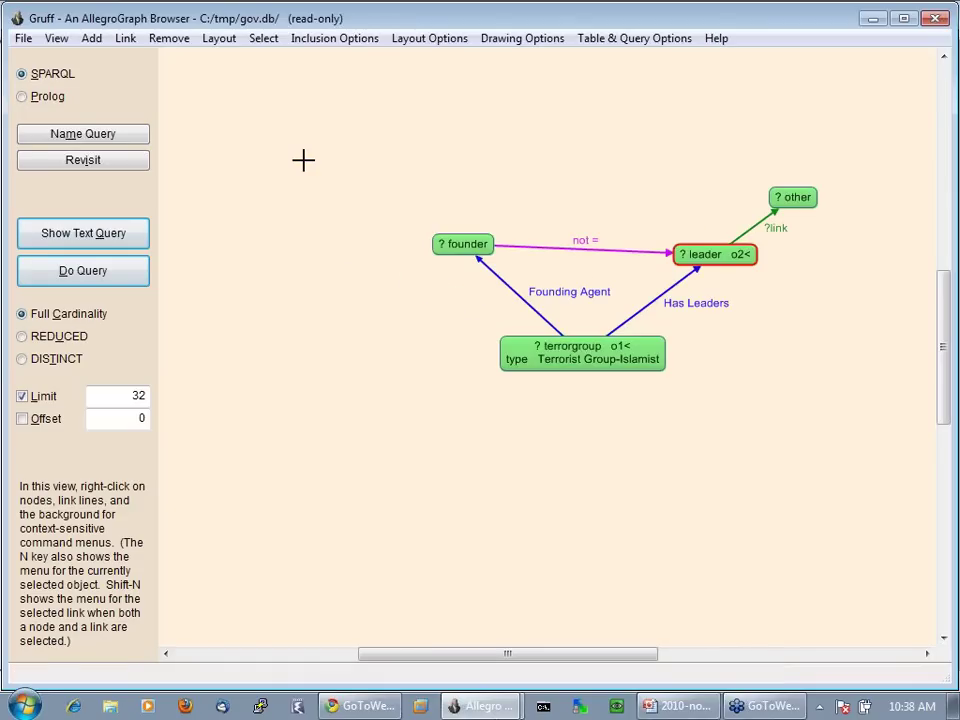
{"action": "left_click", "coordinate": [81, 272]}
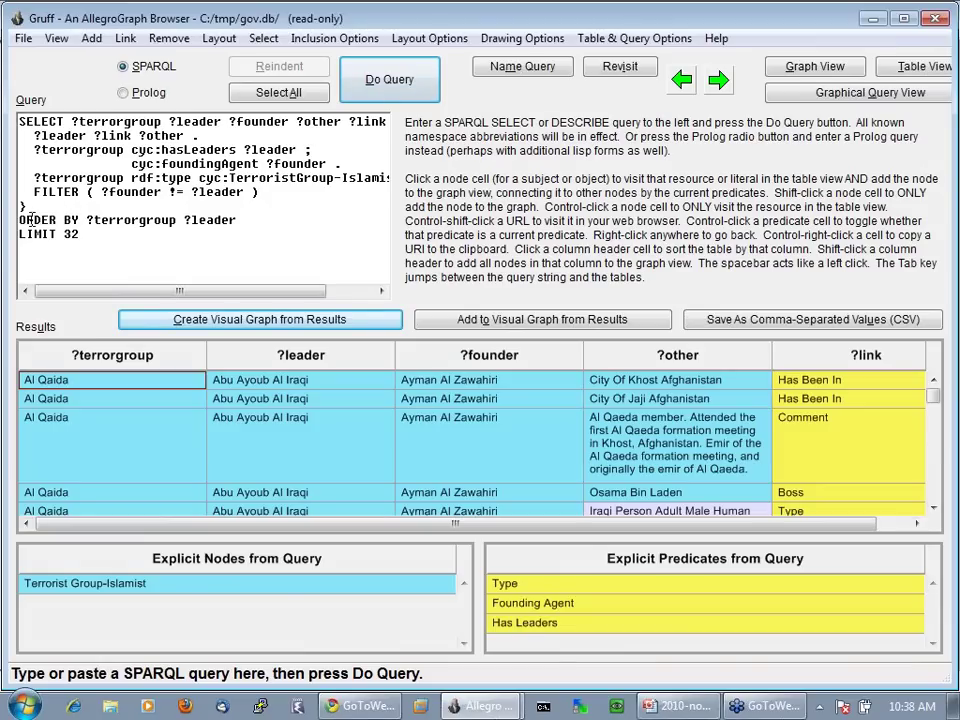
{"action": "left_click_drag", "start_coordinate": [25, 219], "coordinate": [184, 214]}
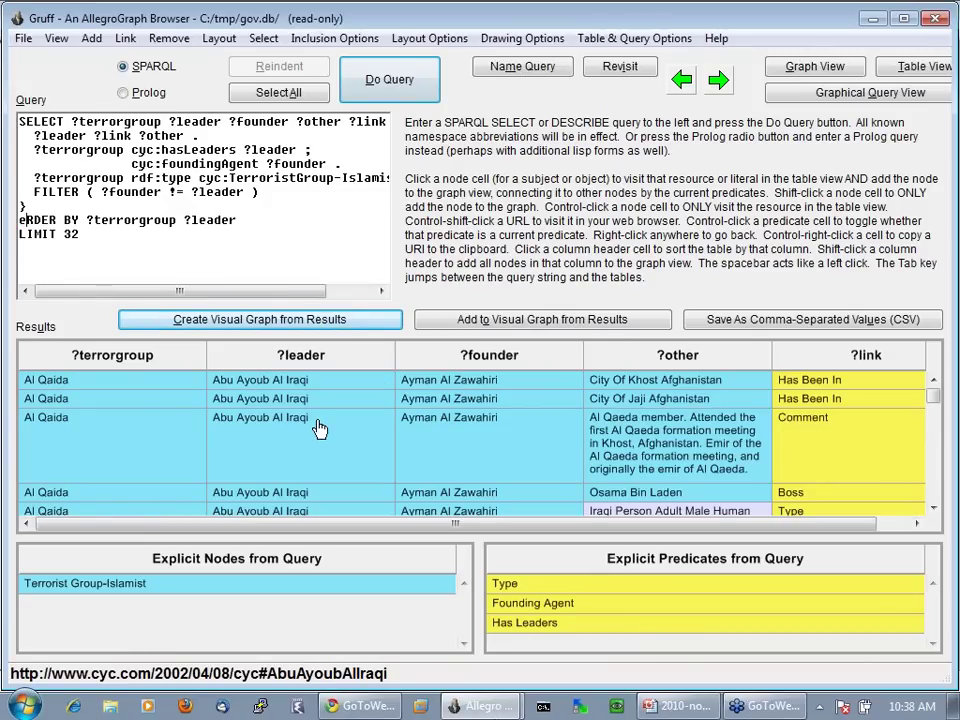
{"action": "key", "text": "Tab"}
Return to the graphical query and rearrange the founder, leader and other nodes higher above the terrorgroup node.
{"action": "key", "text": "ctrl+q"}
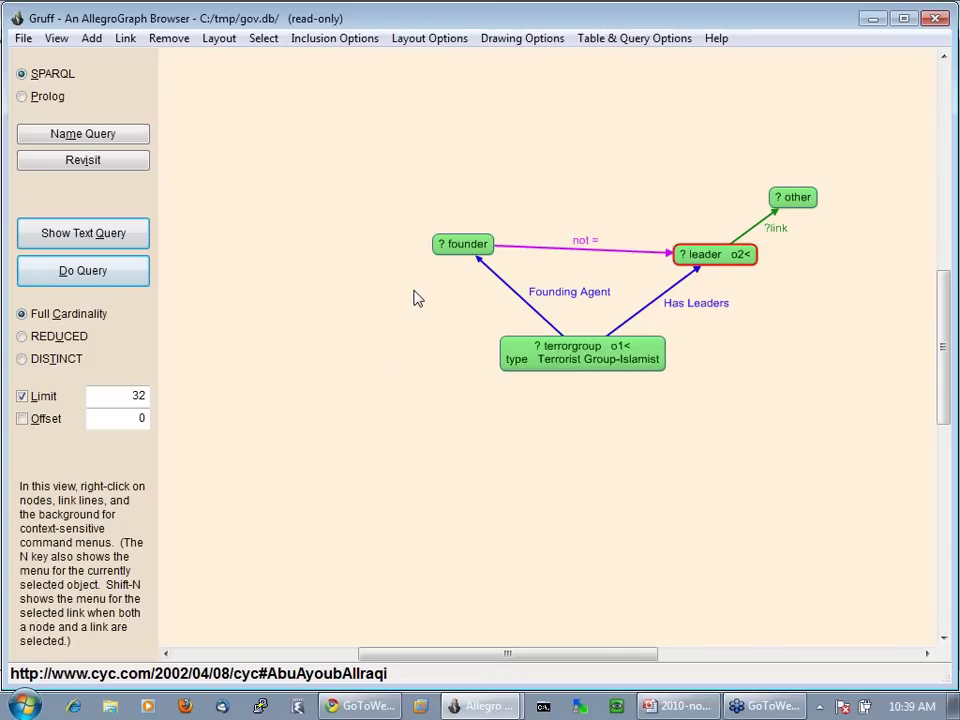
{"action": "left_click_drag", "start_coordinate": [462, 244], "coordinate": [483, 203]}
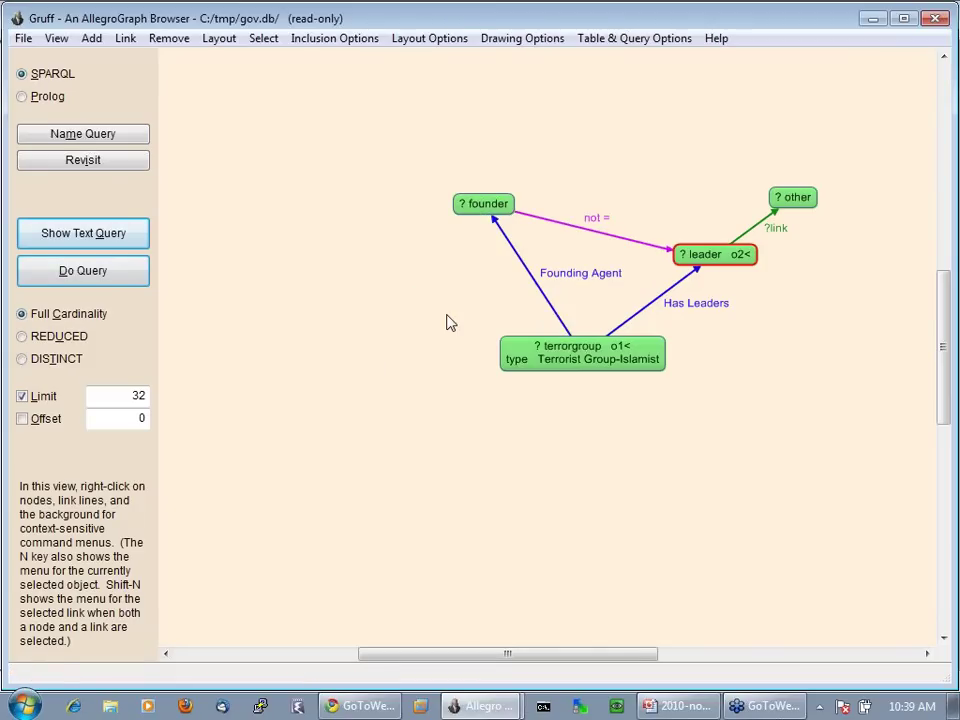
{"action": "left_click_drag", "start_coordinate": [722, 262], "coordinate": [696, 217]}
{"action": "left_click_drag", "start_coordinate": [796, 197], "coordinate": [816, 157]}
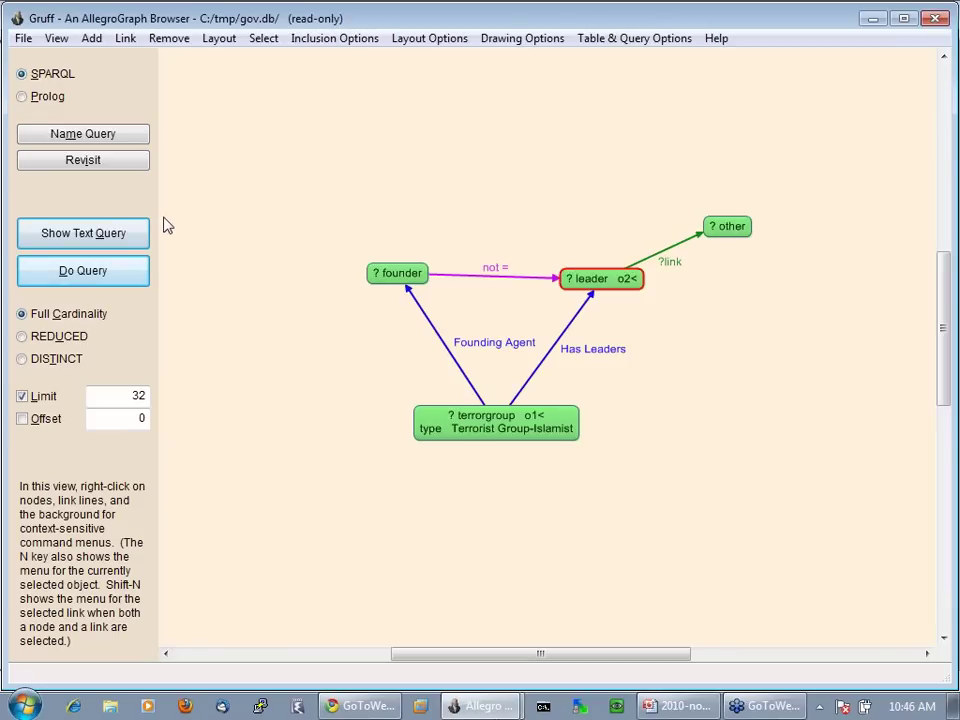
Switch the graphical query to Prolog, show its generated text, and evaluate it.
{"action": "left_click", "coordinate": [24, 99]}
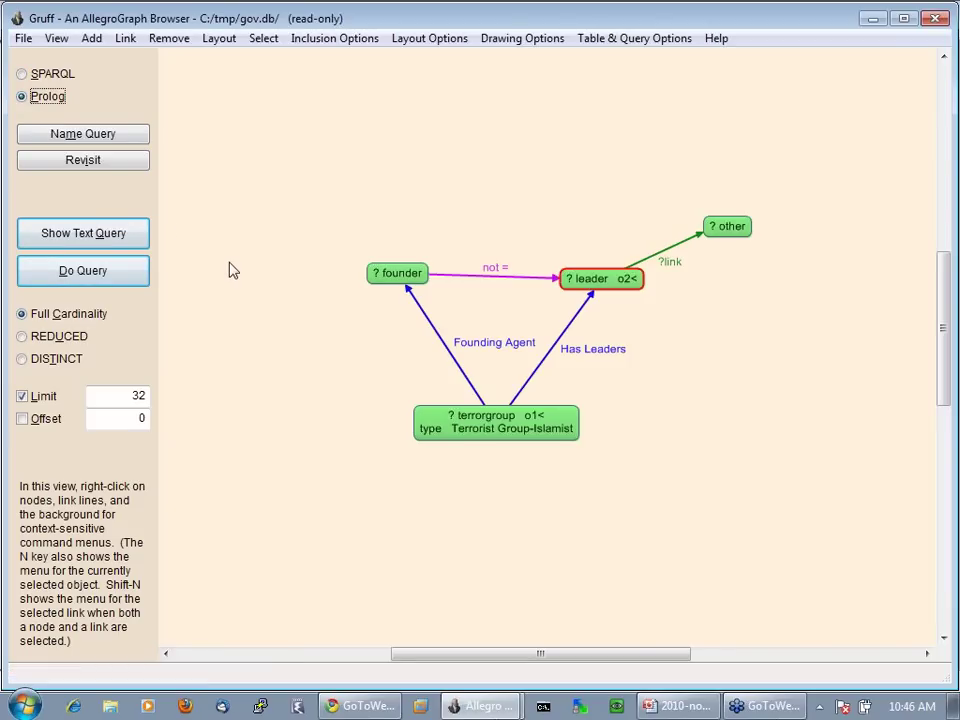
{"action": "left_click", "coordinate": [117, 243]}
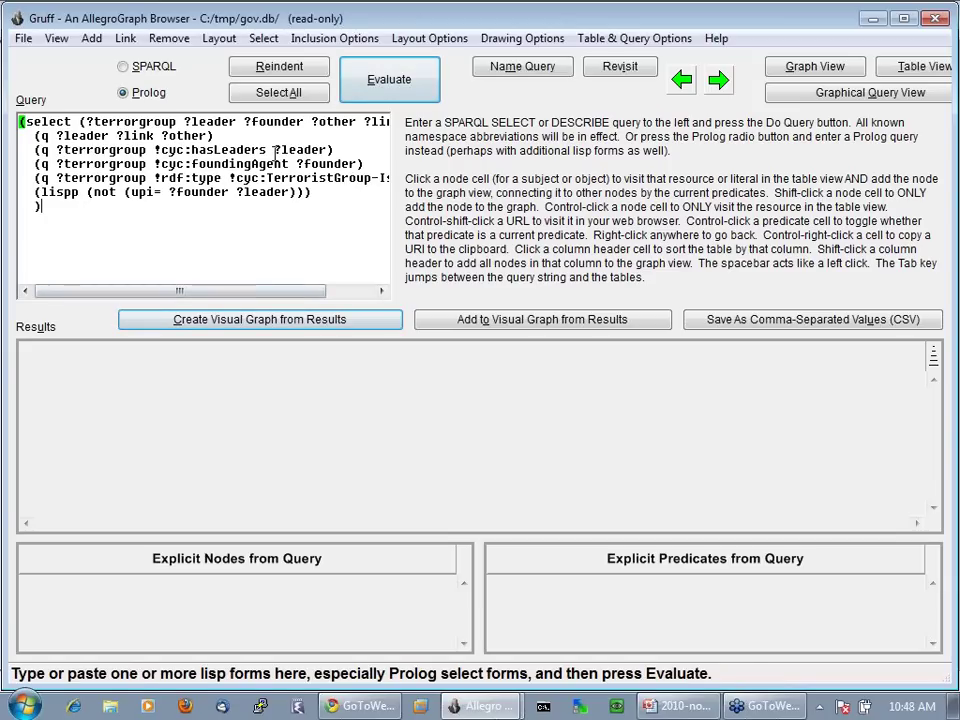
{"action": "left_click", "coordinate": [357, 90]}
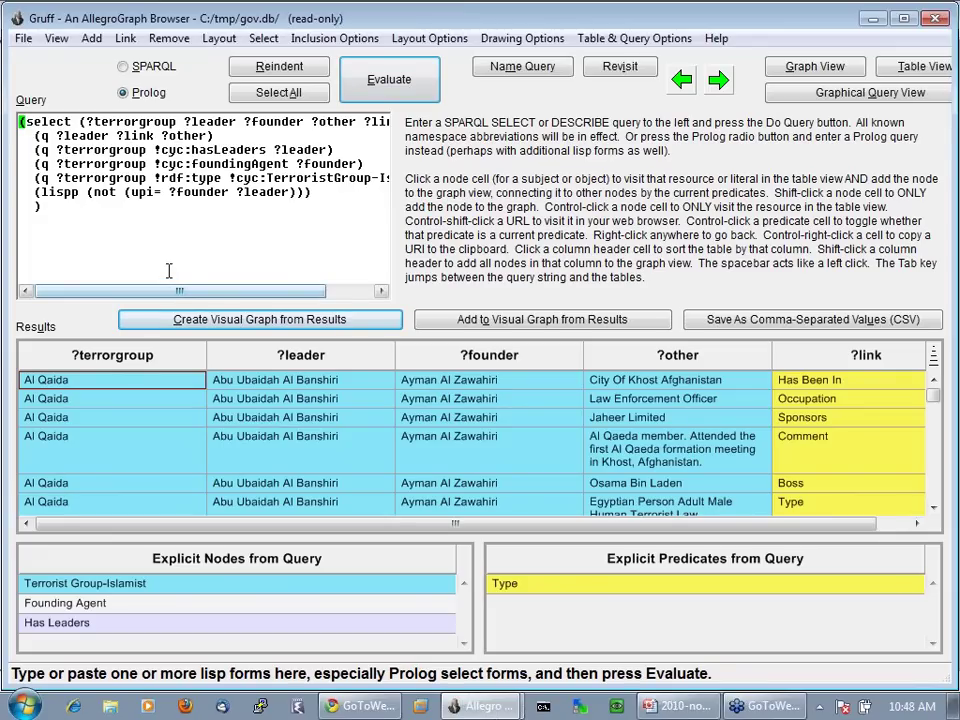
Return to the graphical query and move the other node to below and right of the leader node.
{"action": "key", "text": "ctrl+shift+q"}
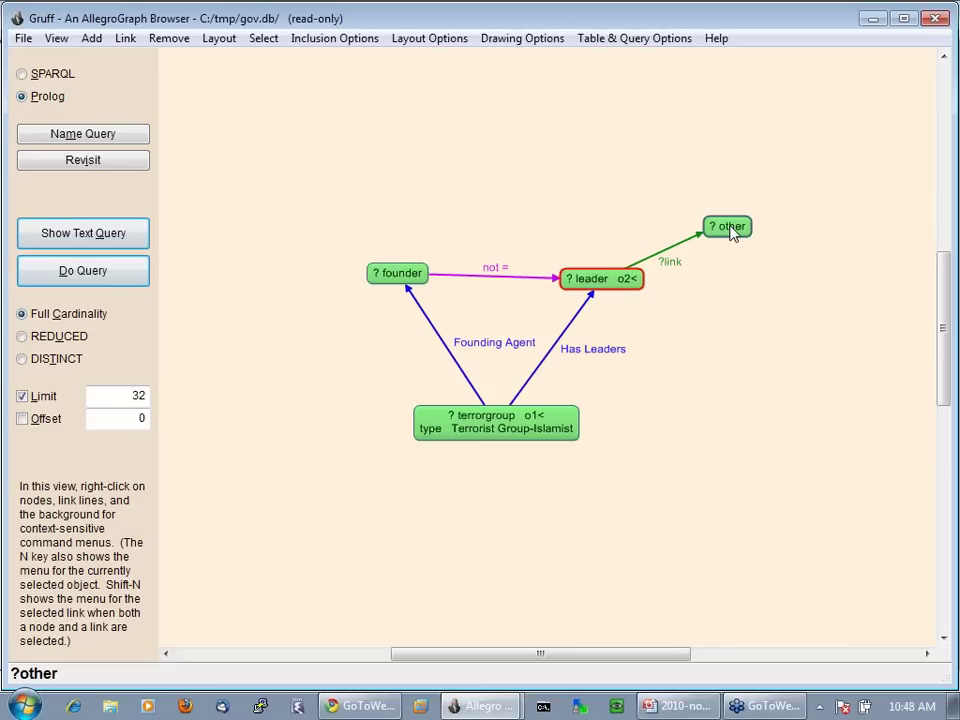
{"action": "left_click_drag", "start_coordinate": [733, 233], "coordinate": [721, 356]}
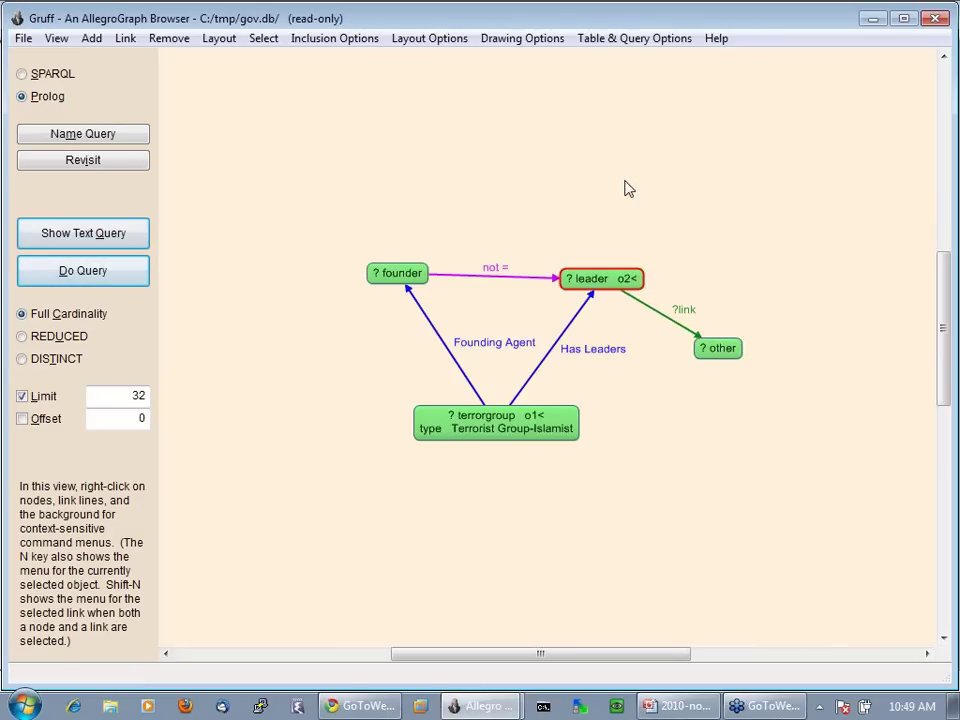